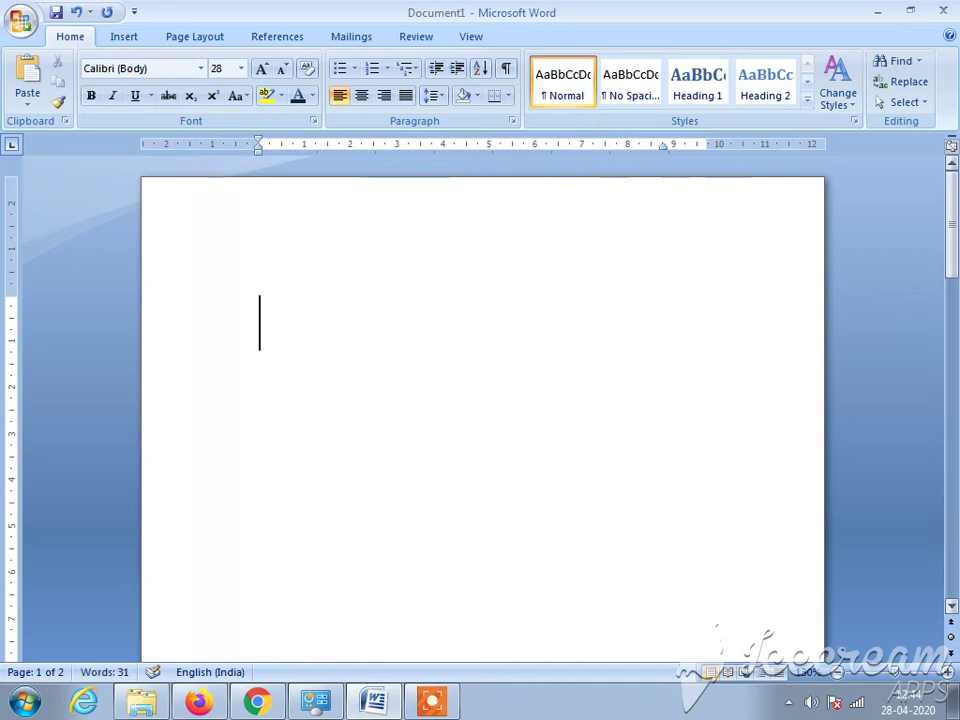
Type the 28 pt title 'HI FRIENDS TODAY I AM GOING TO SHOW YOU HOW TO DELETE EMPTY PAGE IN MS OFFICE WORD'
{"action": "type", "text": "HI F"}
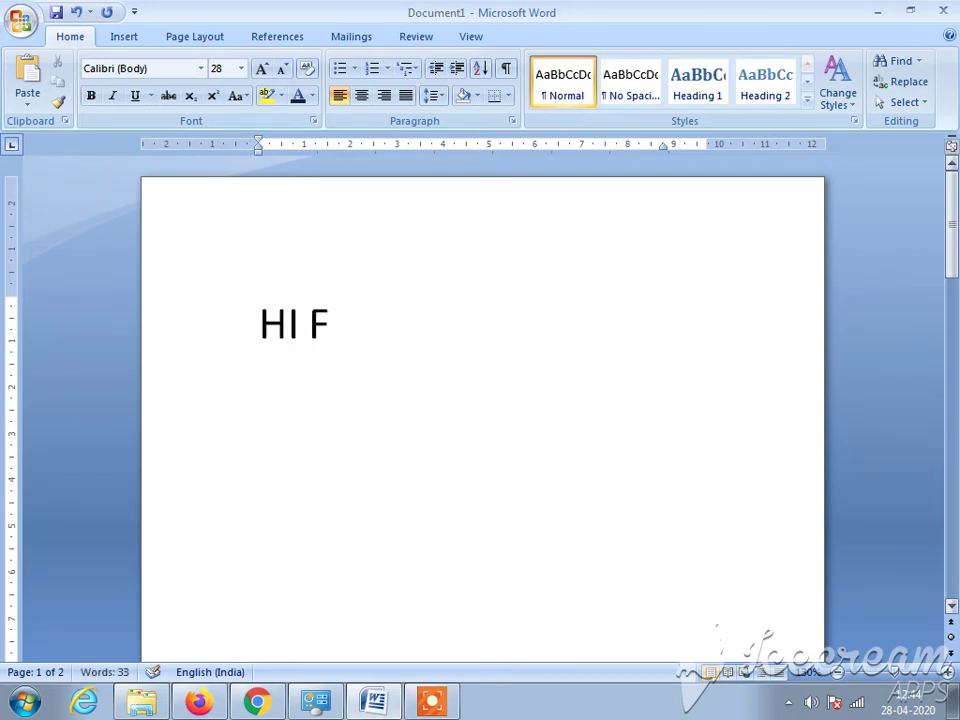
{"action": "type", "text": "RIENDS "}
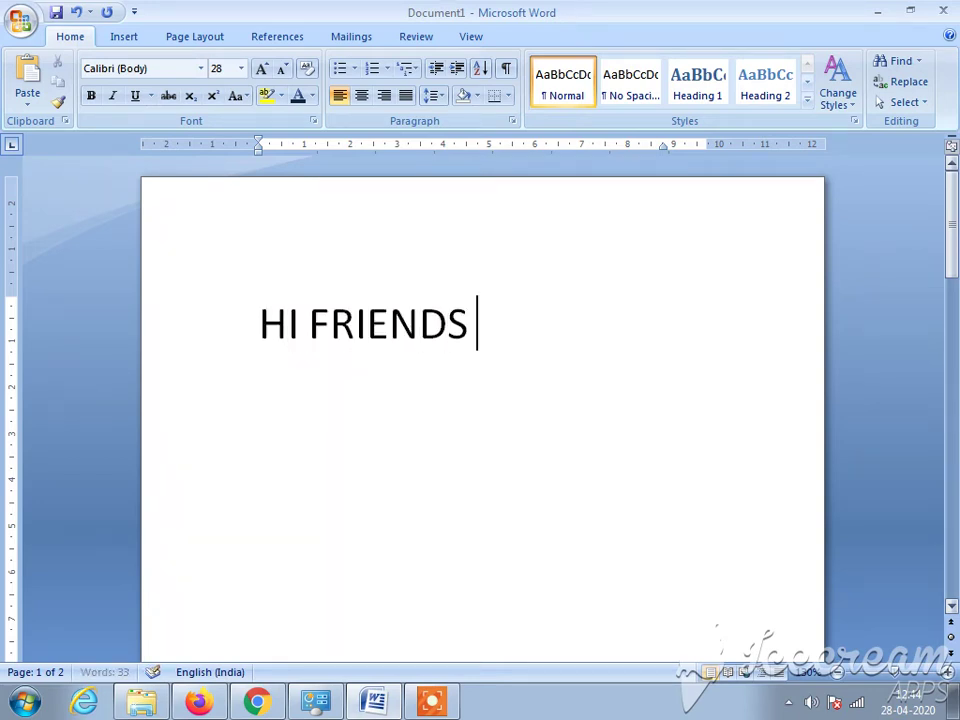
{"action": "type", "text": "TODA"}
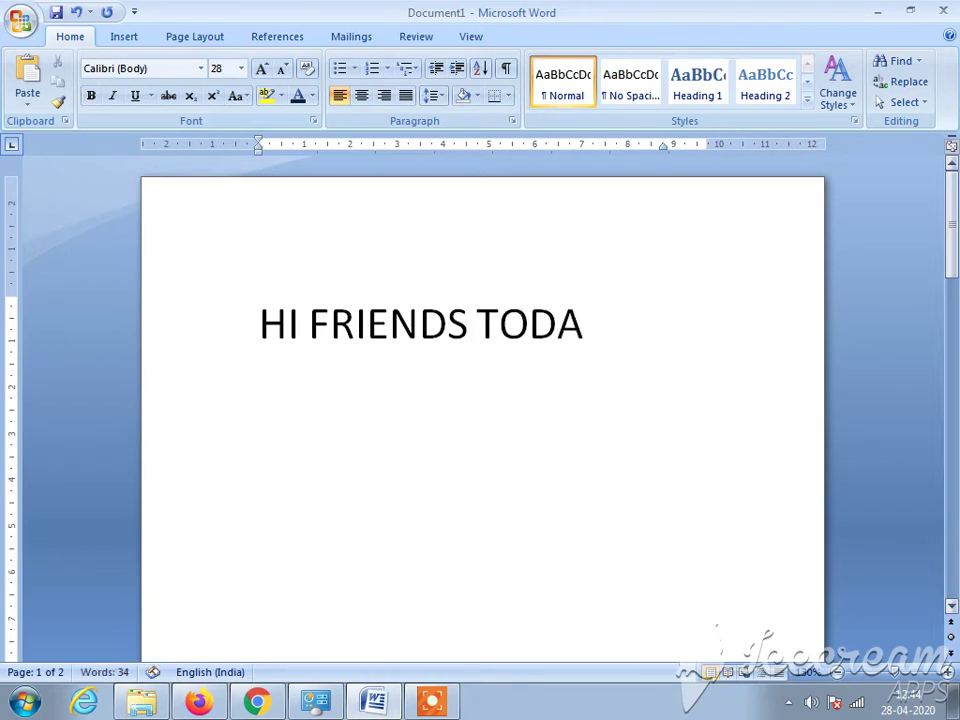
{"action": "type", "text": "Y I AM "}
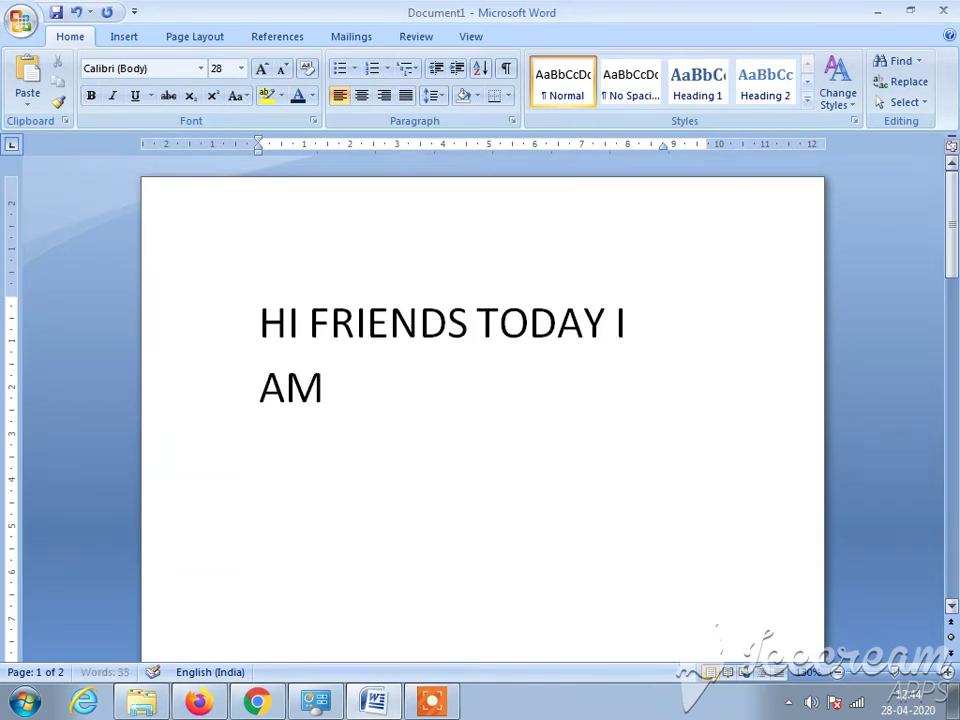
{"action": "type", "text": "GOIN"}
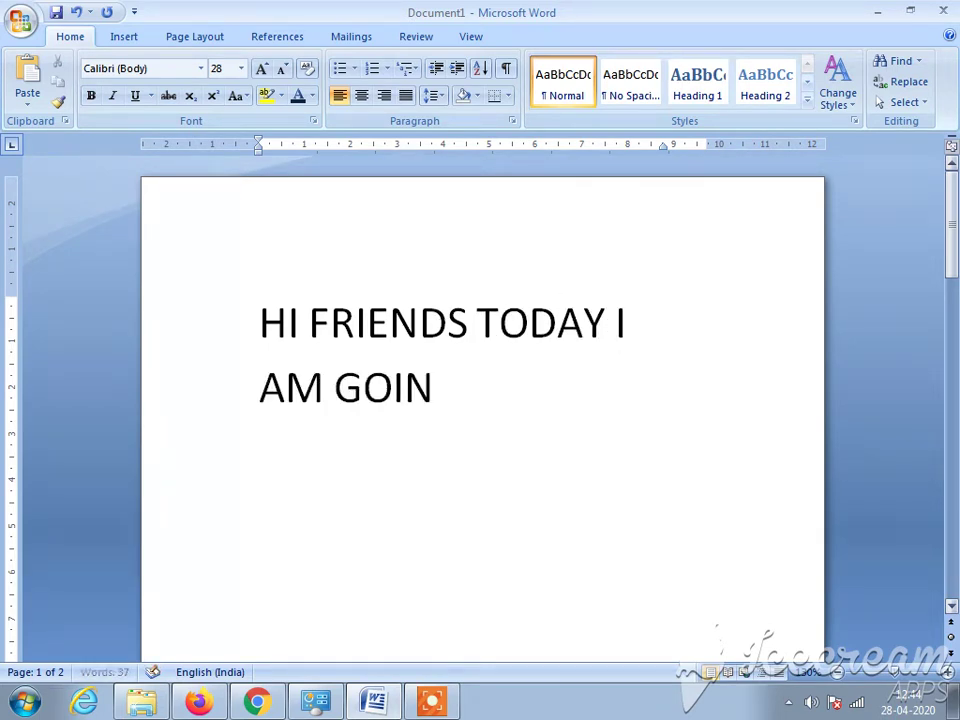
{"action": "type", "text": "G TO SH"}
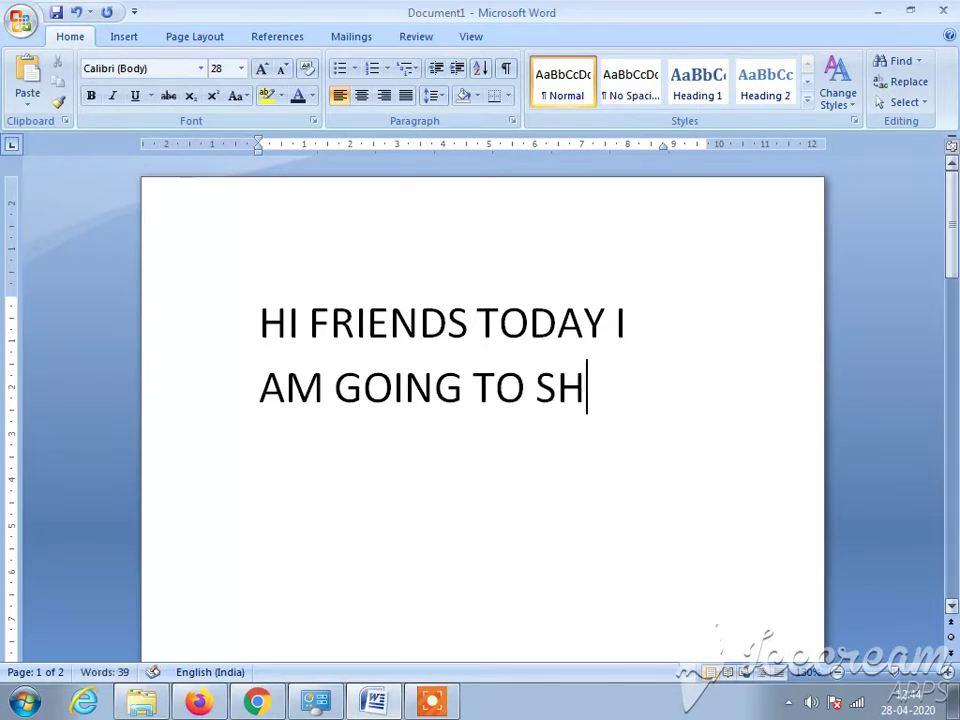
{"action": "type", "text": "OW"}
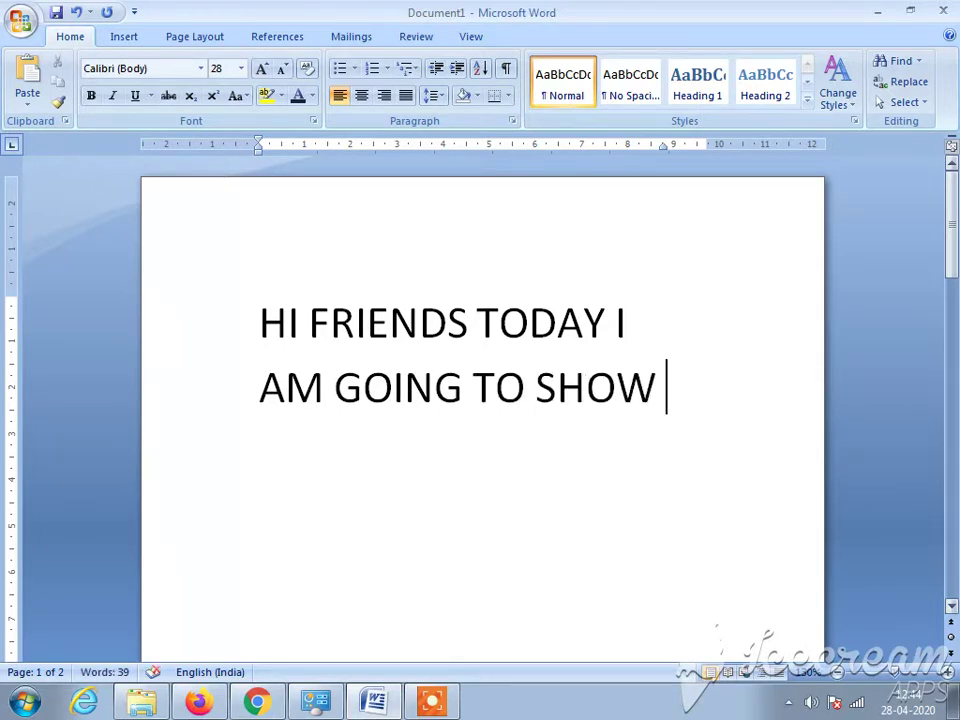
{"action": "type", "text": " Y"}
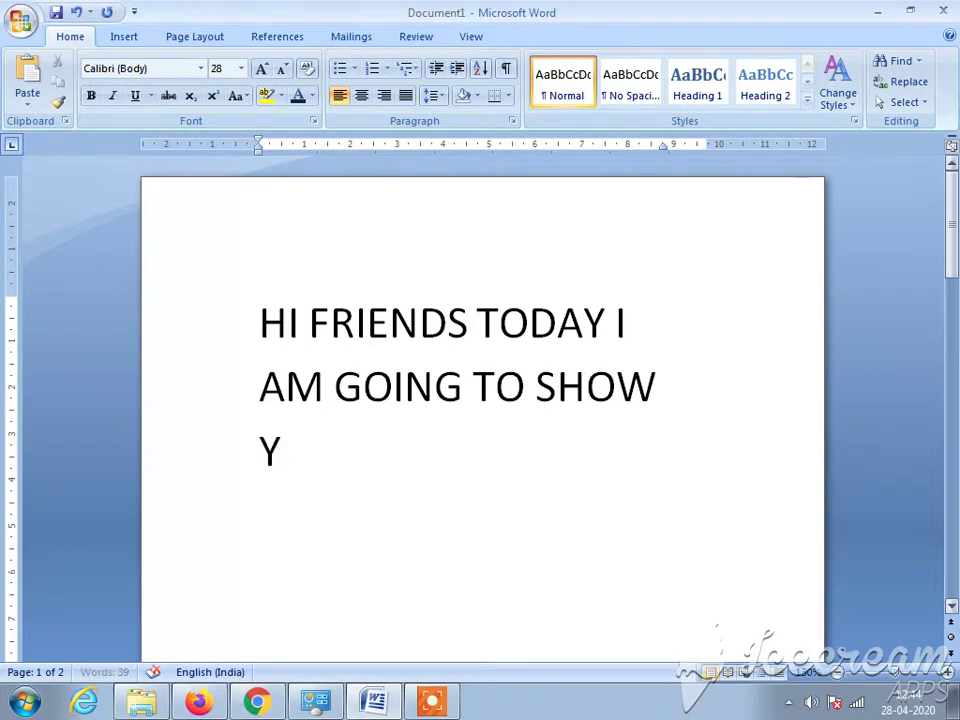
{"action": "type", "text": "OU "}
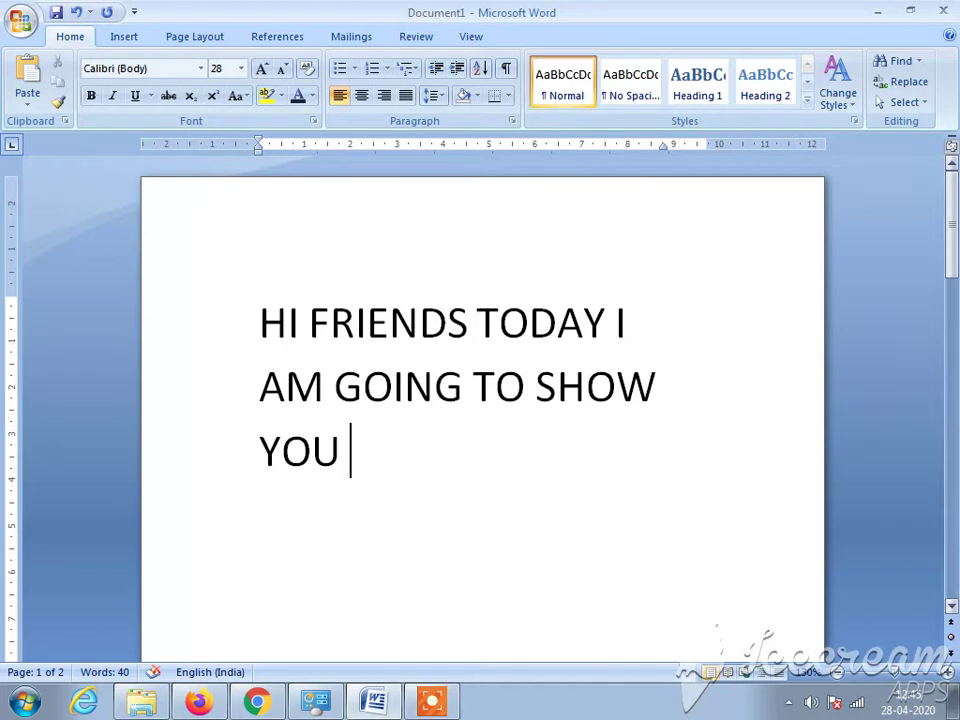
{"action": "type", "text": "HOW "}
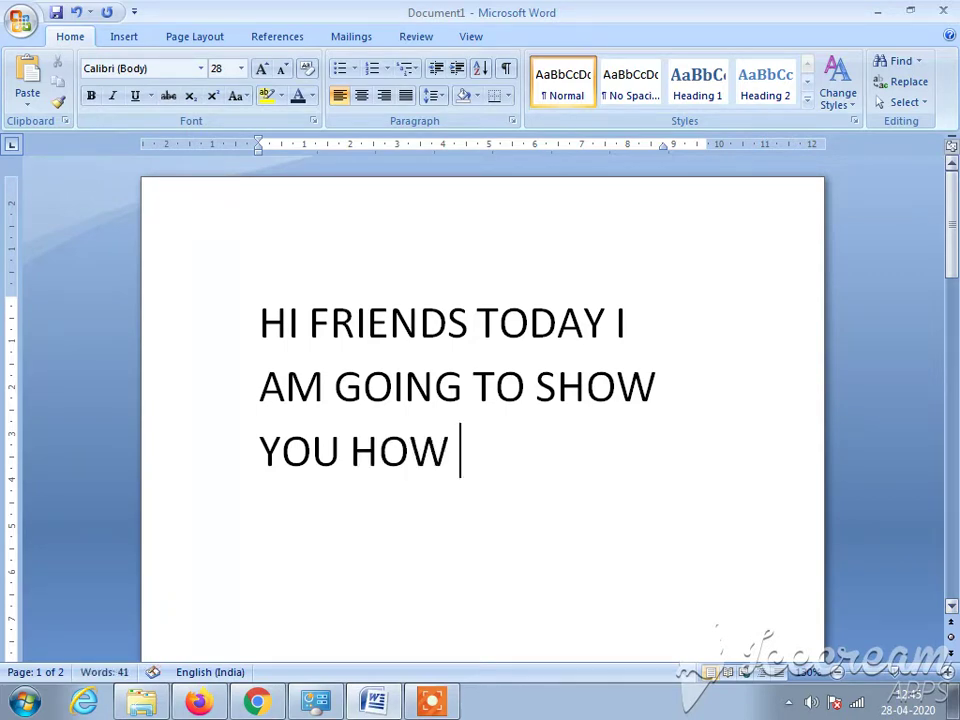
{"action": "type", "text": "TO "}
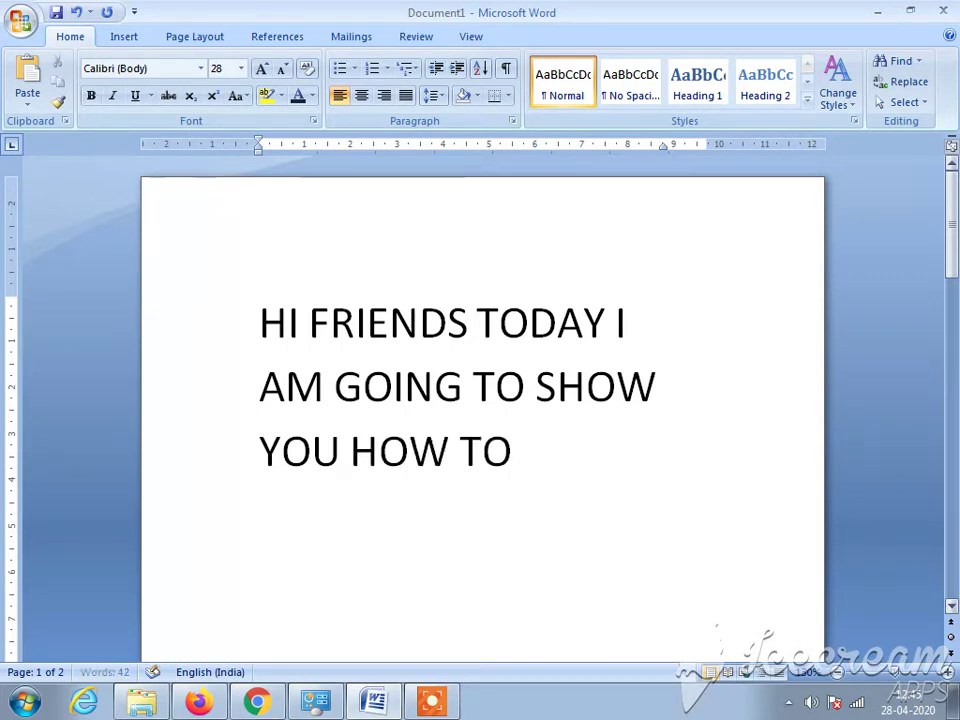
{"action": "type", "text": "DEL"}
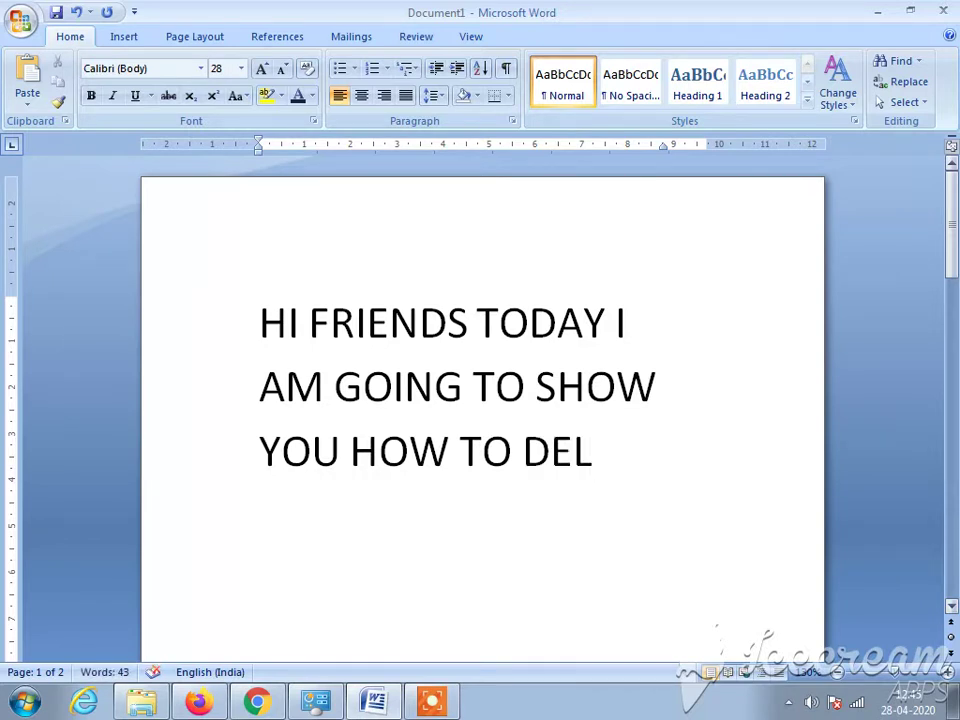
{"action": "type", "text": "ETE E"}
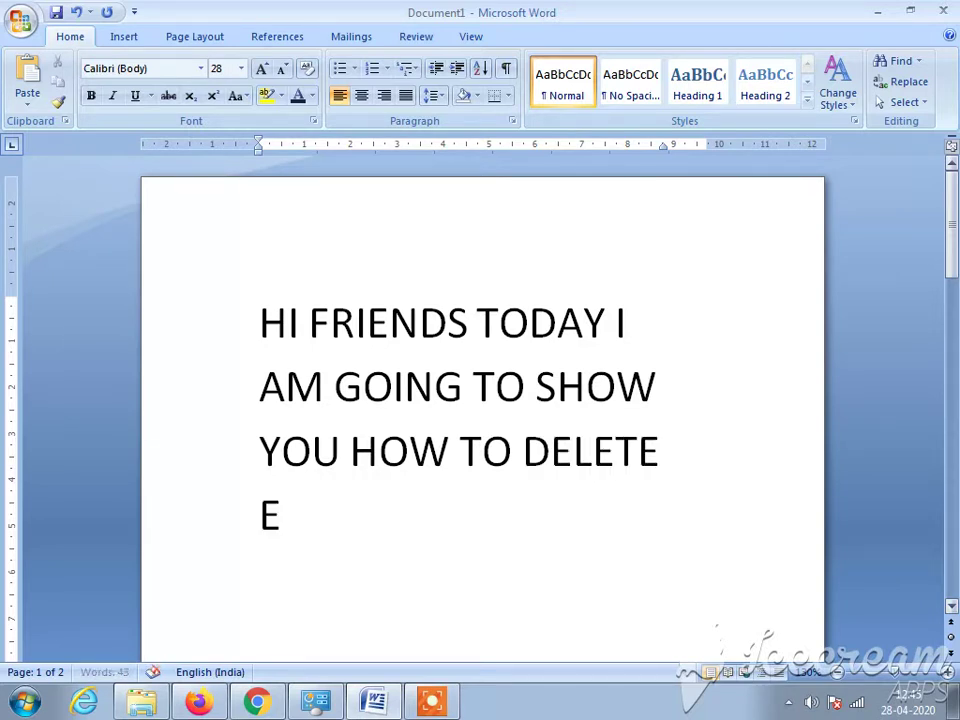
{"action": "type", "text": "MPTY"}
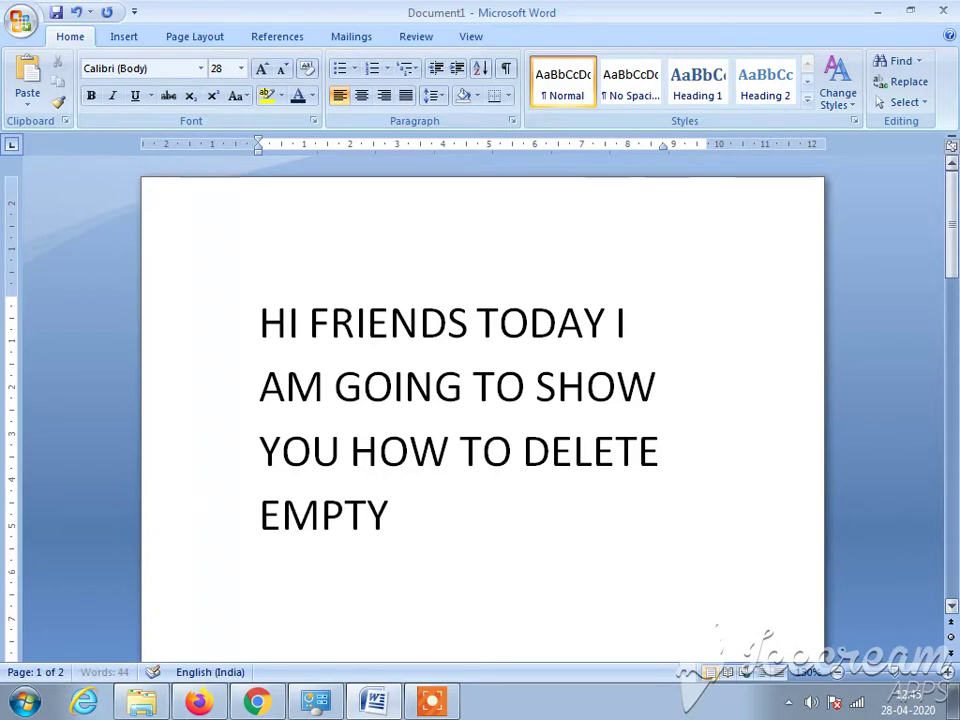
{"action": "type", "text": " PA"}
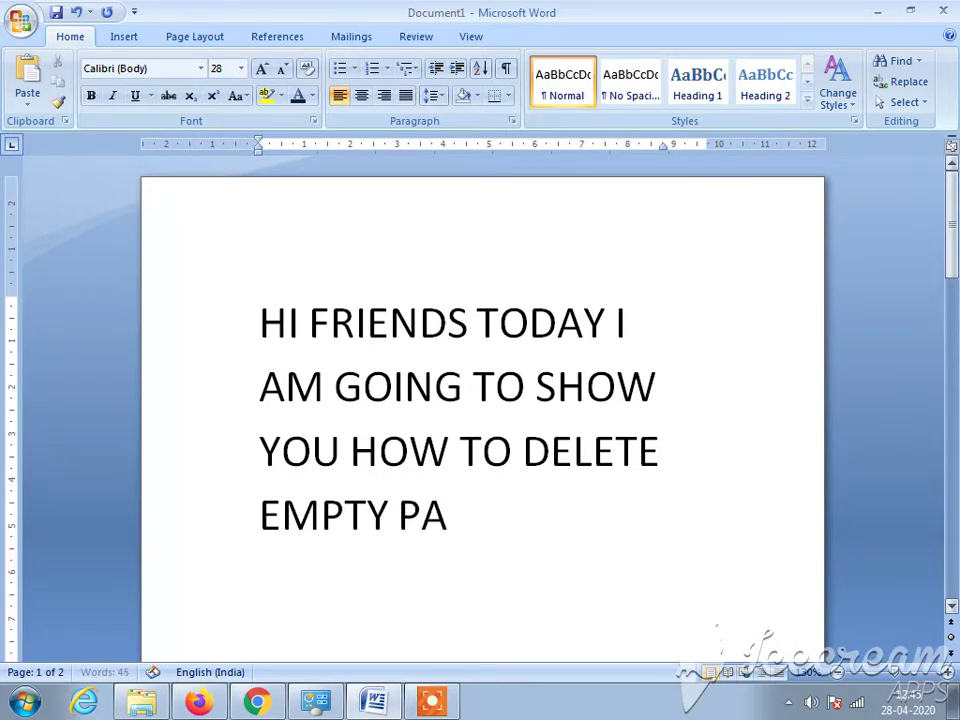
{"action": "type", "text": "GE IN "}
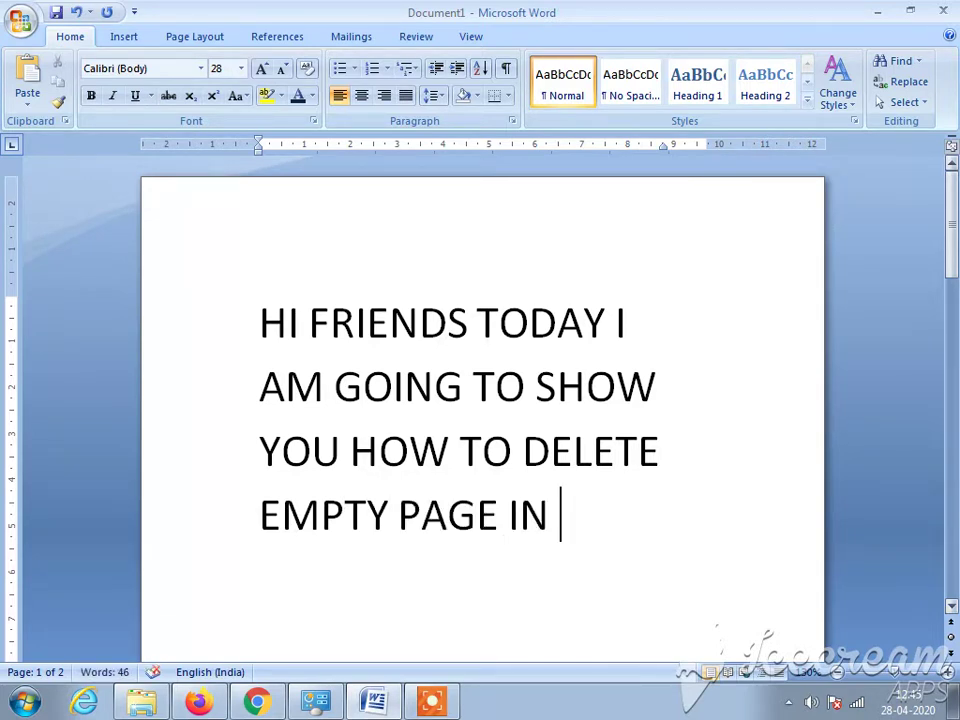
{"action": "type", "text": "MS "}
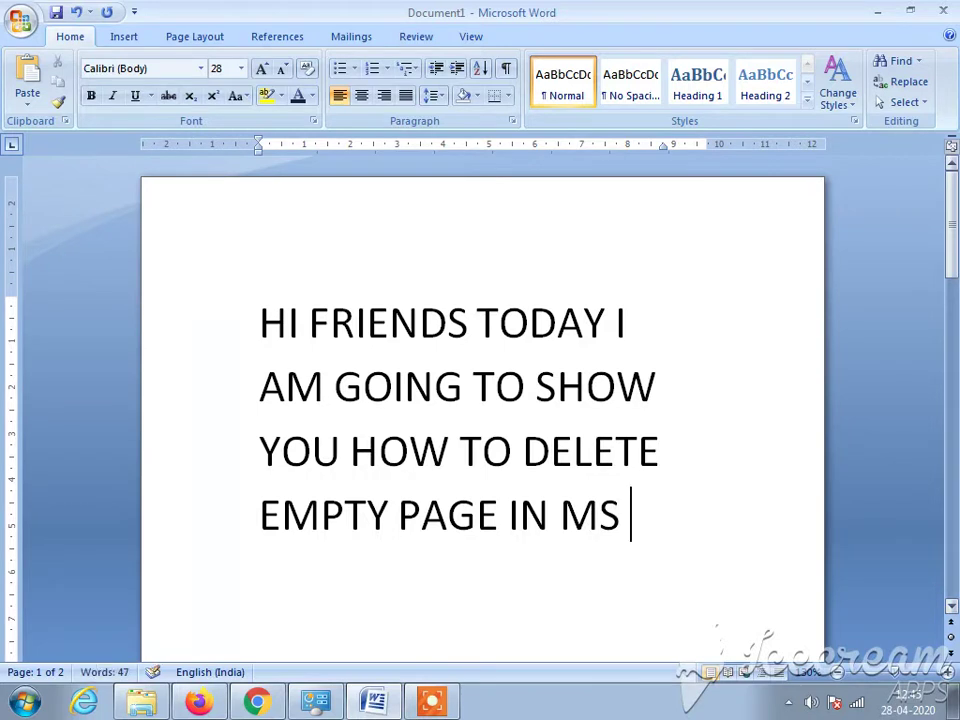
{"action": "type", "text": "OFF"}
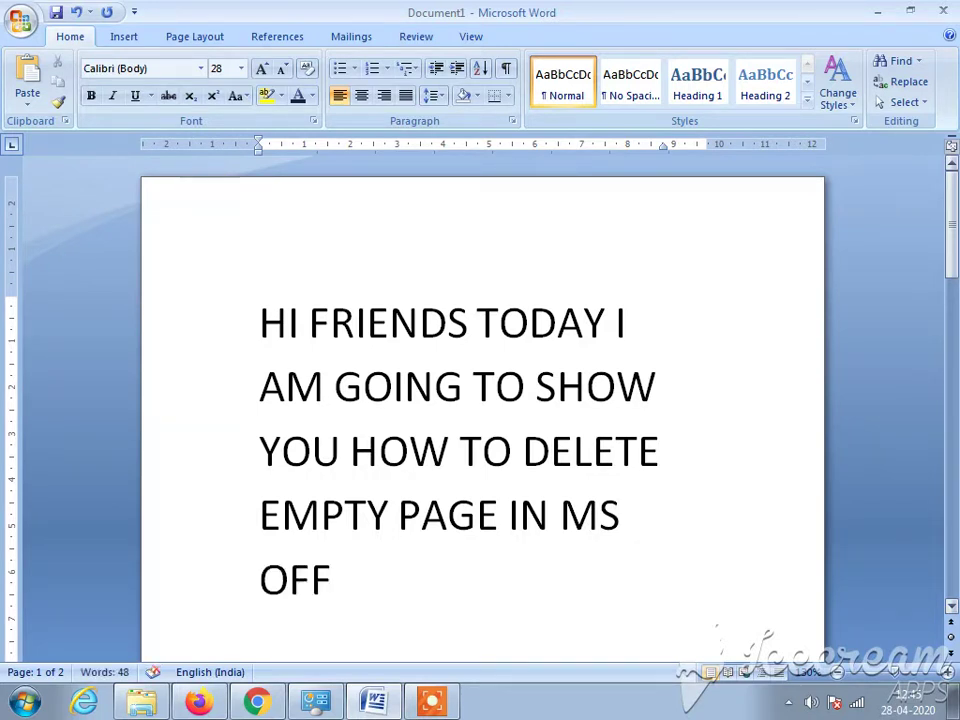
{"action": "type", "text": "ICE"}
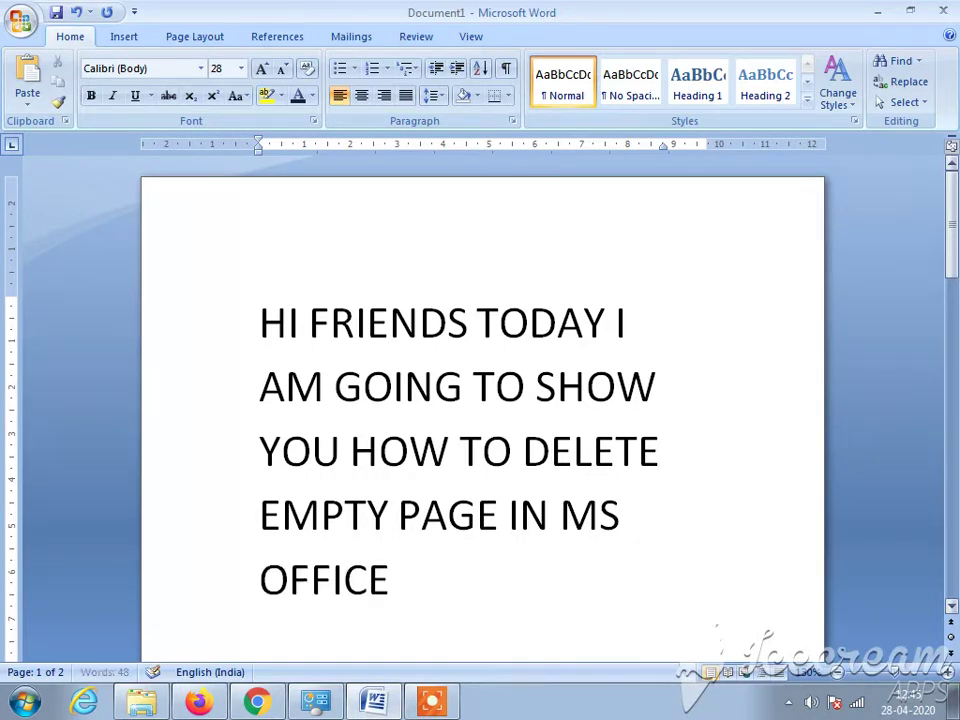
{"action": "type", "text": " WO"}
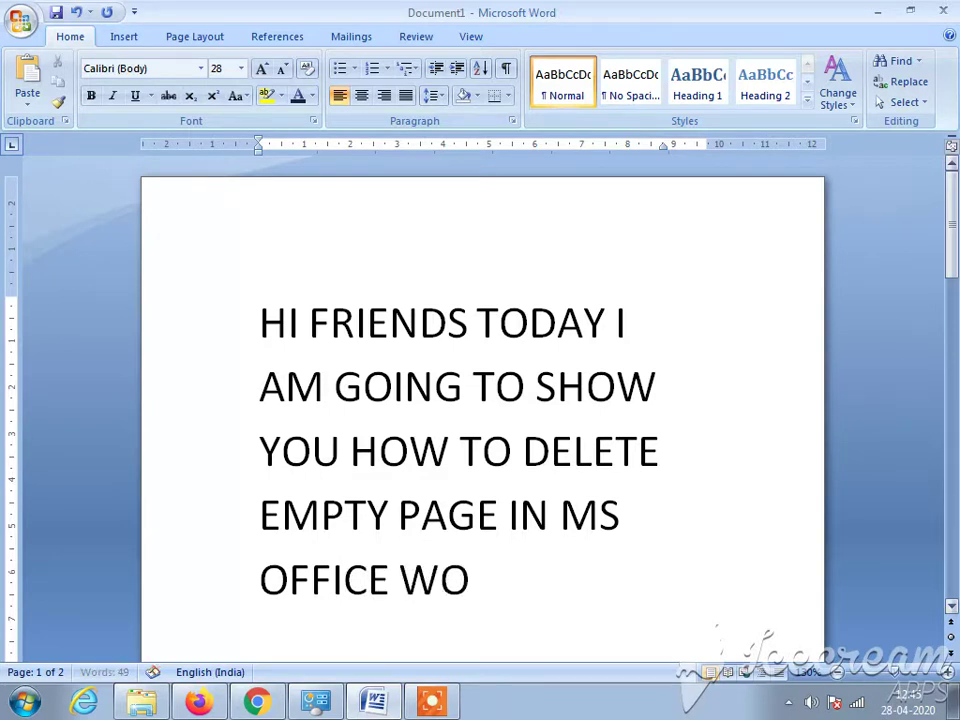
{"action": "type", "text": "RD"}
Start a new empty line below the title and set its font size to 26
{"action": "key", "text": "Return"}
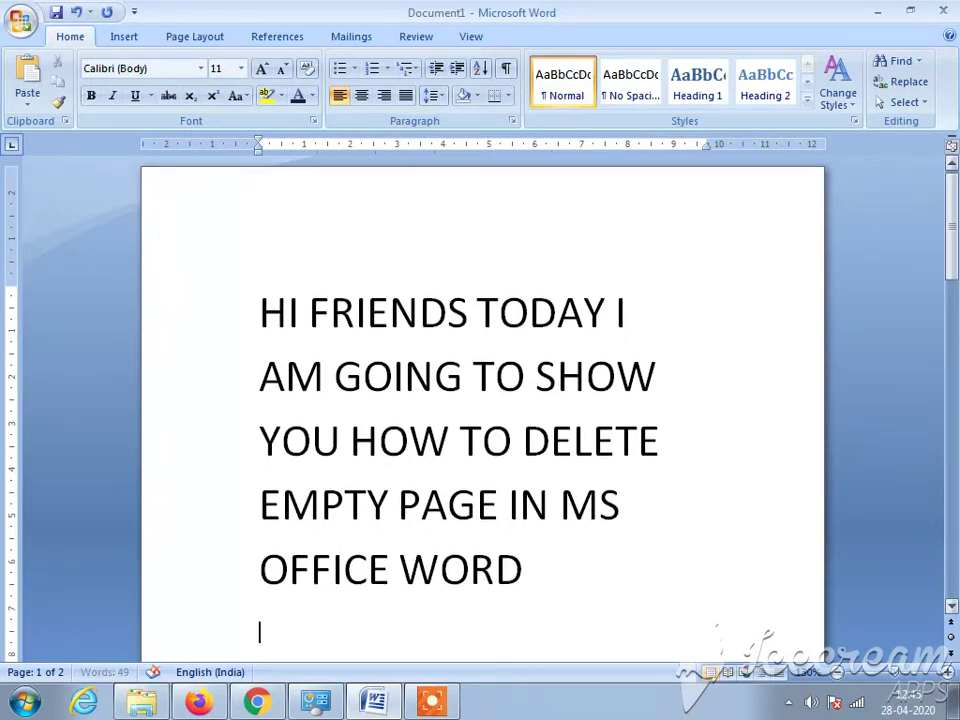
{"action": "type", "text": "IT"}
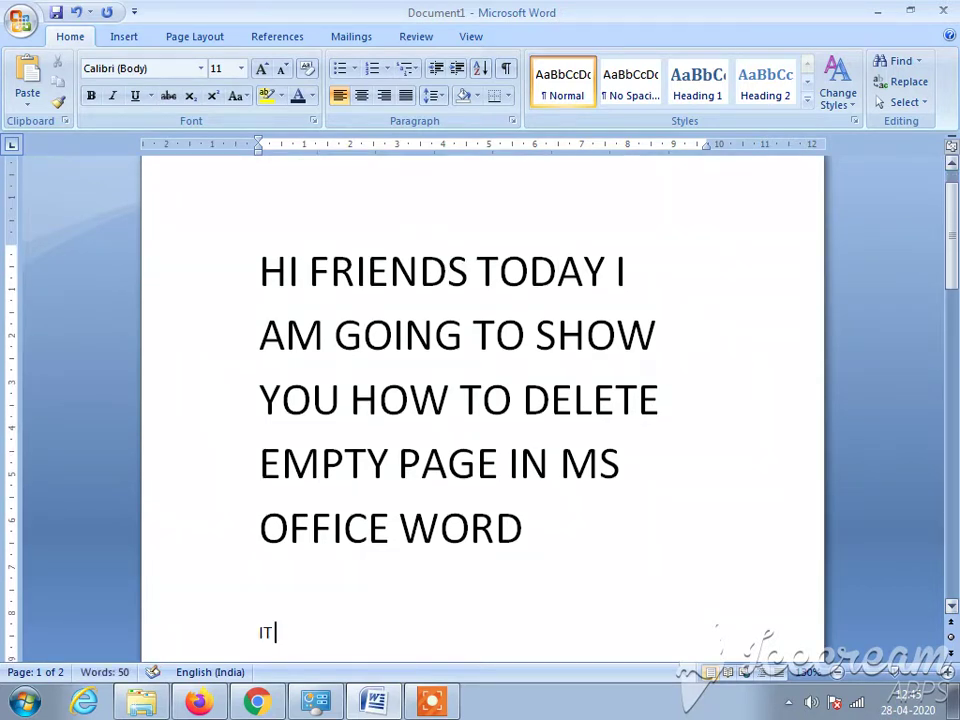
{"action": "key", "text": "BackSpace"}
{"action": "key", "text": "BackSpace"}
{"action": "left_click", "coordinate": [240, 70]}
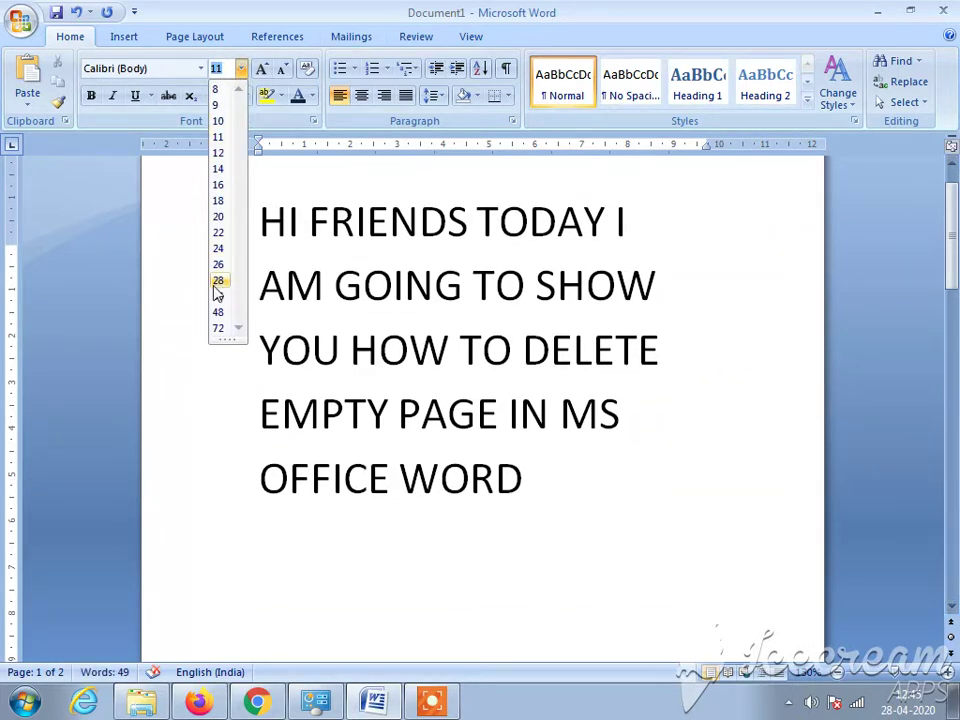
{"action": "left_click", "coordinate": [182, 6]}
Type 'IT IS VERY SIMPLE JUST GO TO EMPTY PAGE AND USE' below the title
{"action": "scroll", "coordinate": [593, 482], "scroll_direction": "down", "scroll_amount": 5}
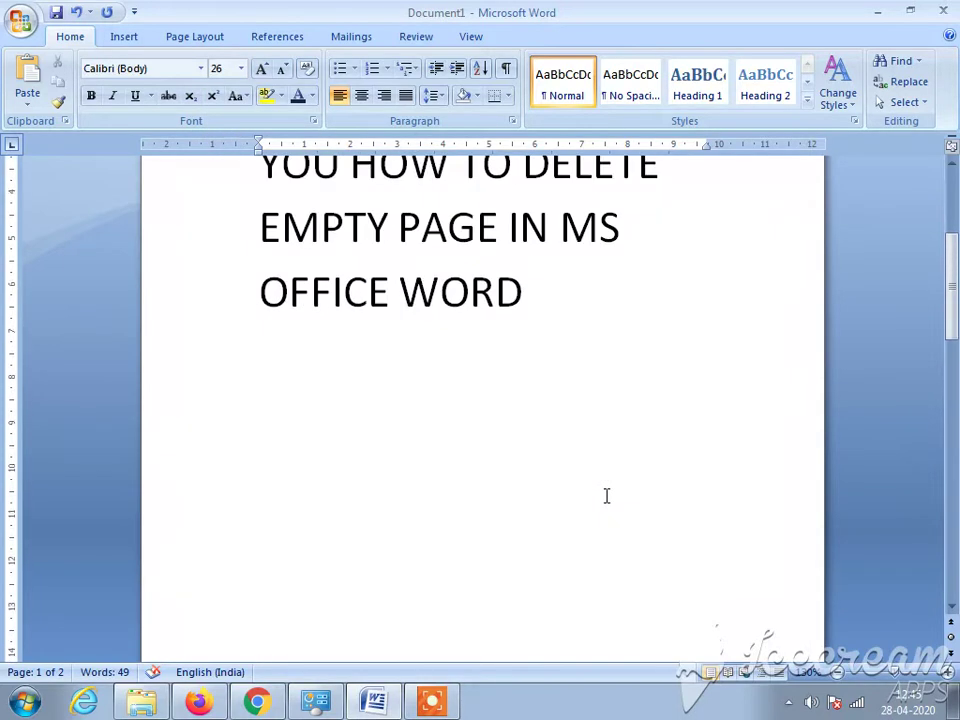
{"action": "scroll", "coordinate": [606, 497], "scroll_direction": "down", "scroll_amount": 5}
{"action": "scroll", "coordinate": [560, 480], "scroll_direction": "up", "scroll_amount": 5}
{"action": "scroll", "coordinate": [500, 450], "scroll_direction": "up", "scroll_amount": 3}
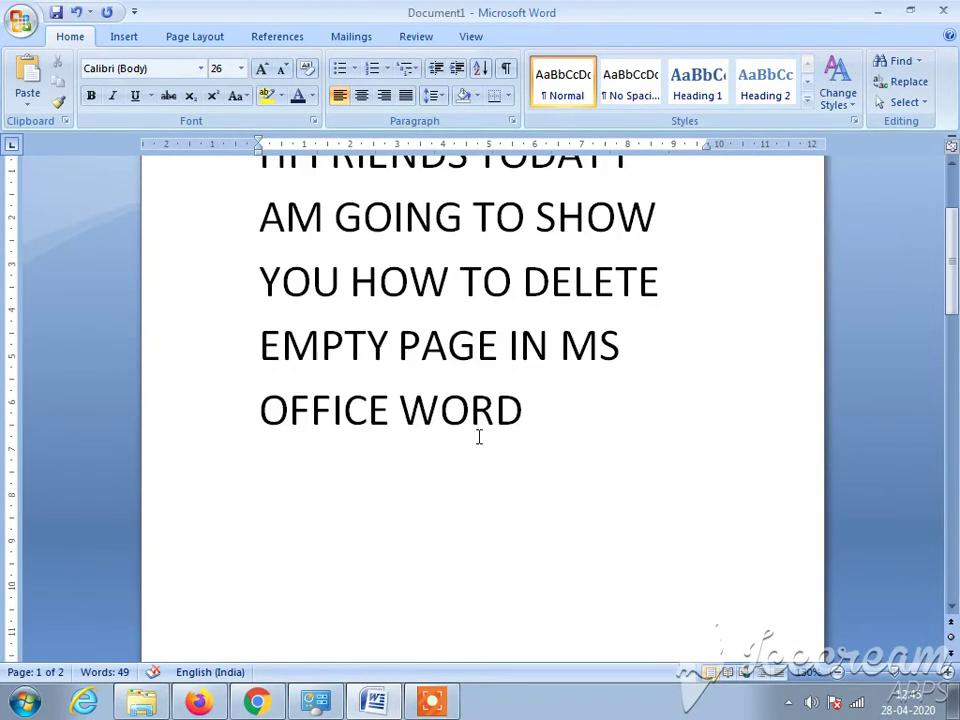
{"action": "type", "text": "IT "}
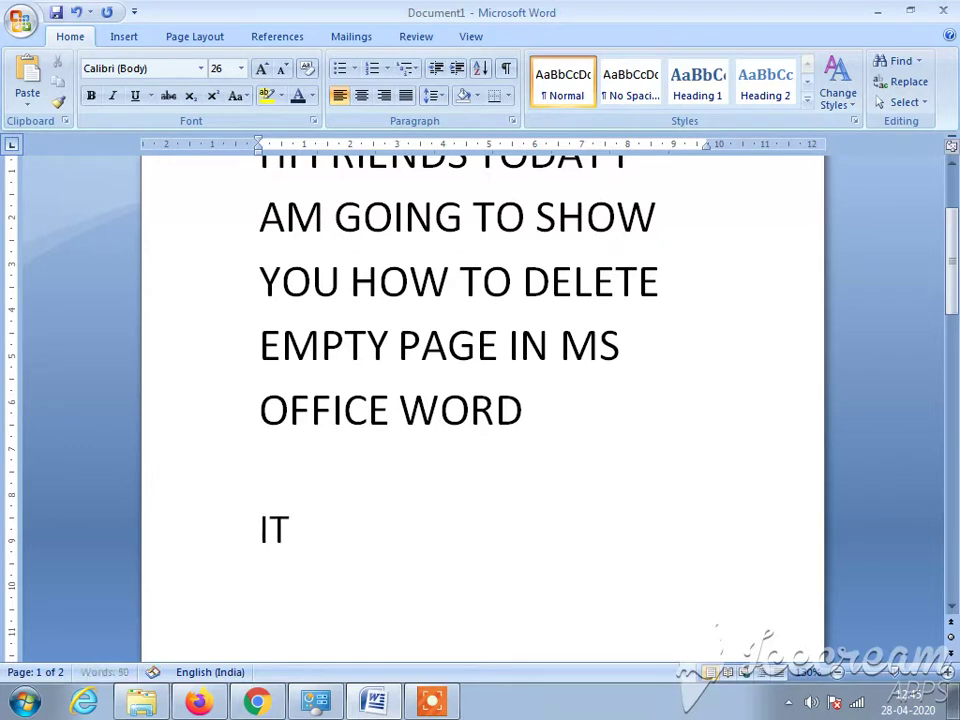
{"action": "type", "text": "IS "}
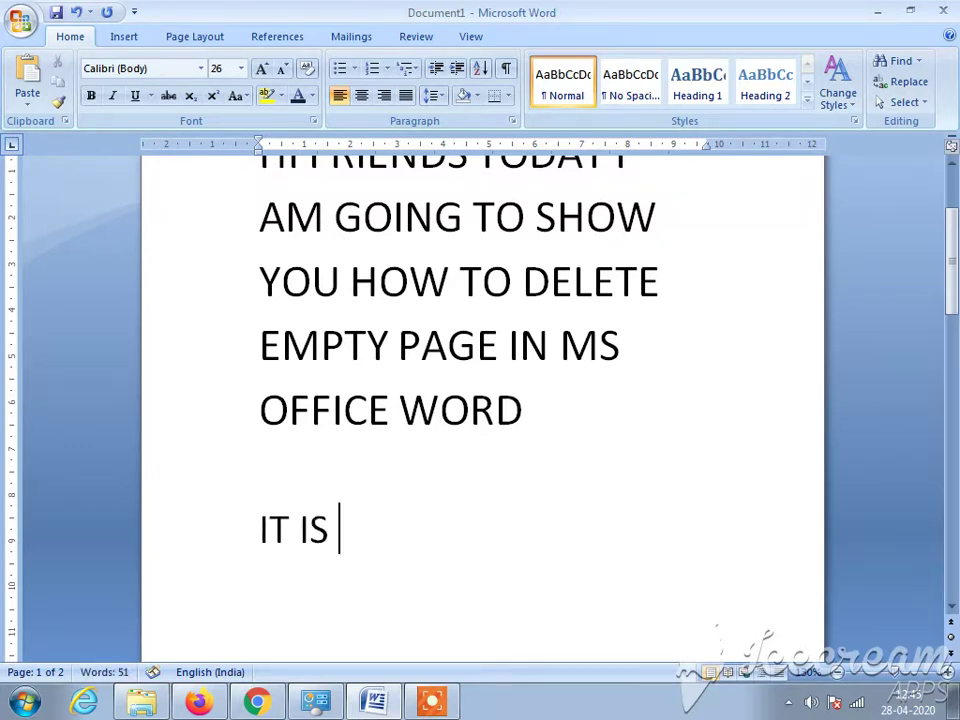
{"action": "type", "text": "VERY SI"}
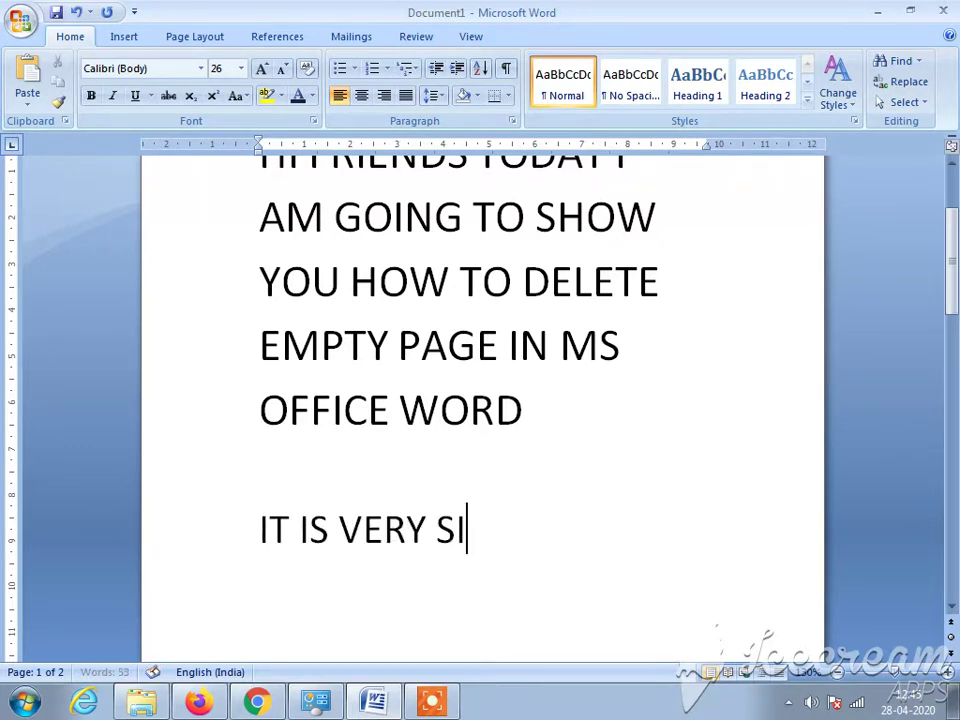
{"action": "type", "text": "MPLE "}
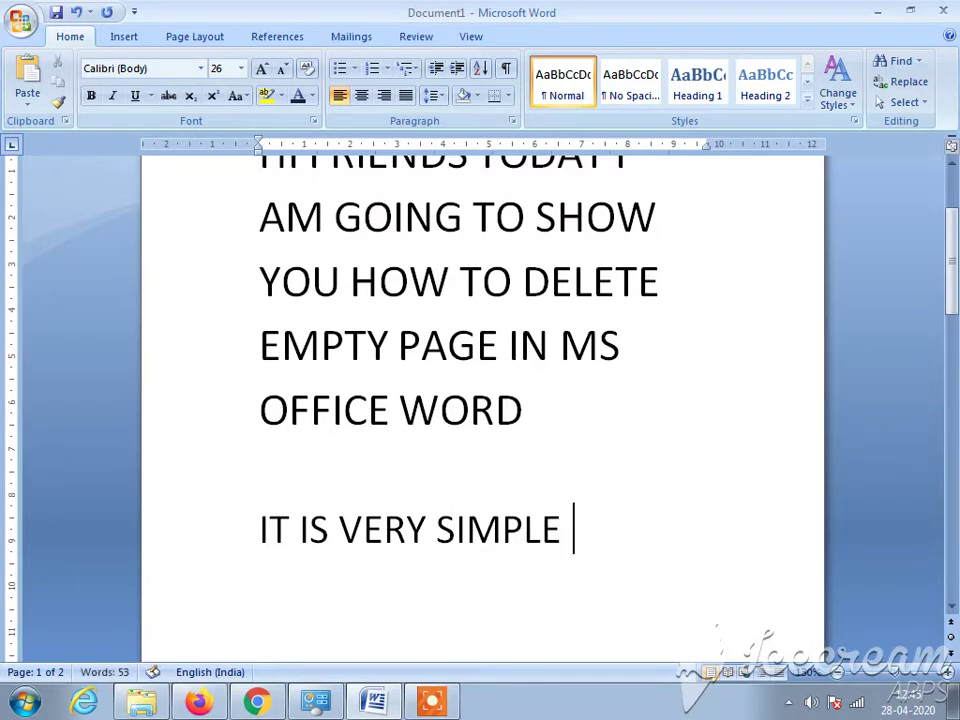
{"action": "type", "text": "JUST "}
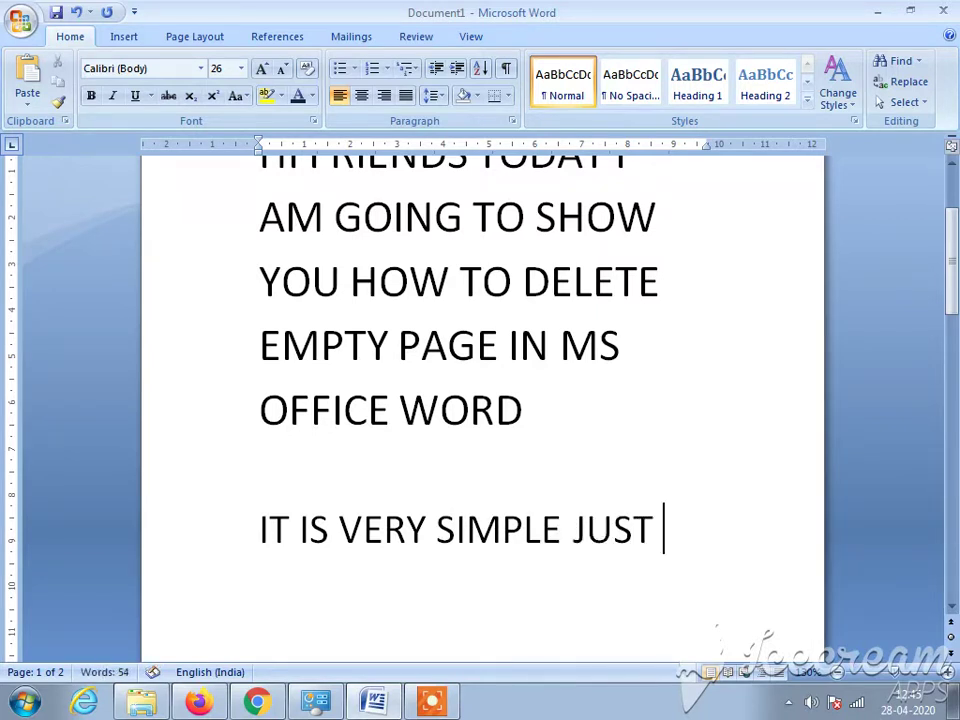
{"action": "type", "text": "GO TO"}
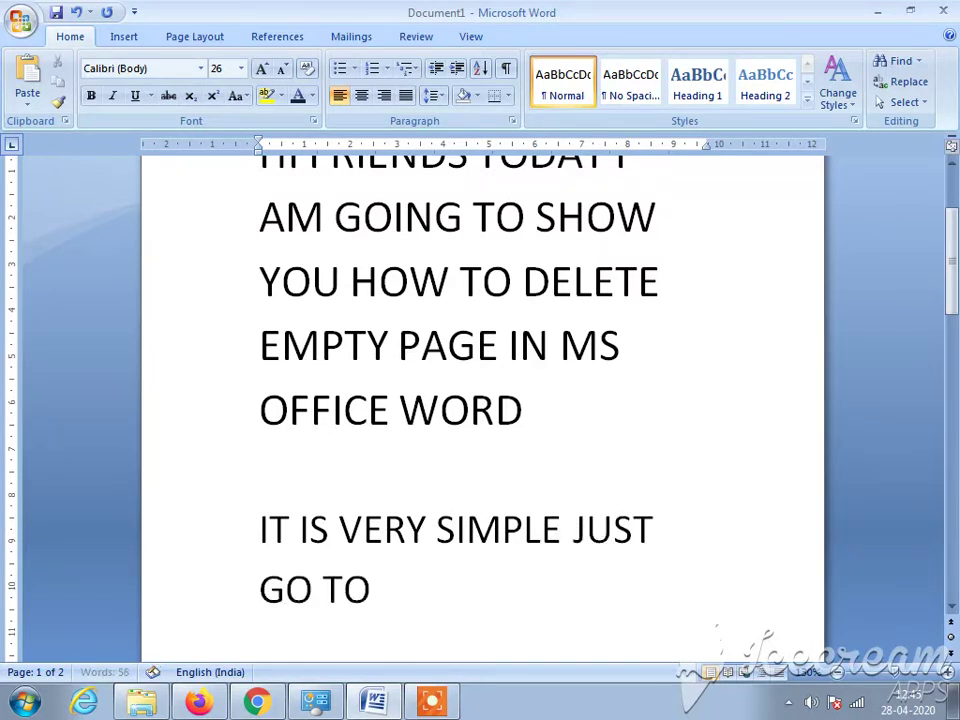
{"action": "type", "text": " EMPTY"}
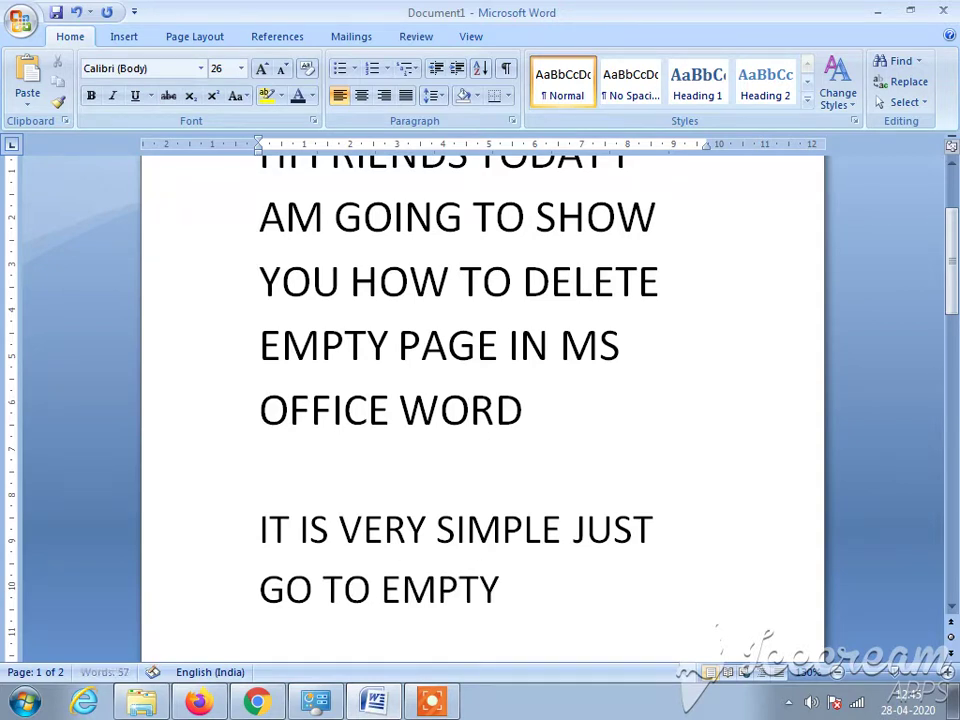
{"action": "type", "text": " PAG"}
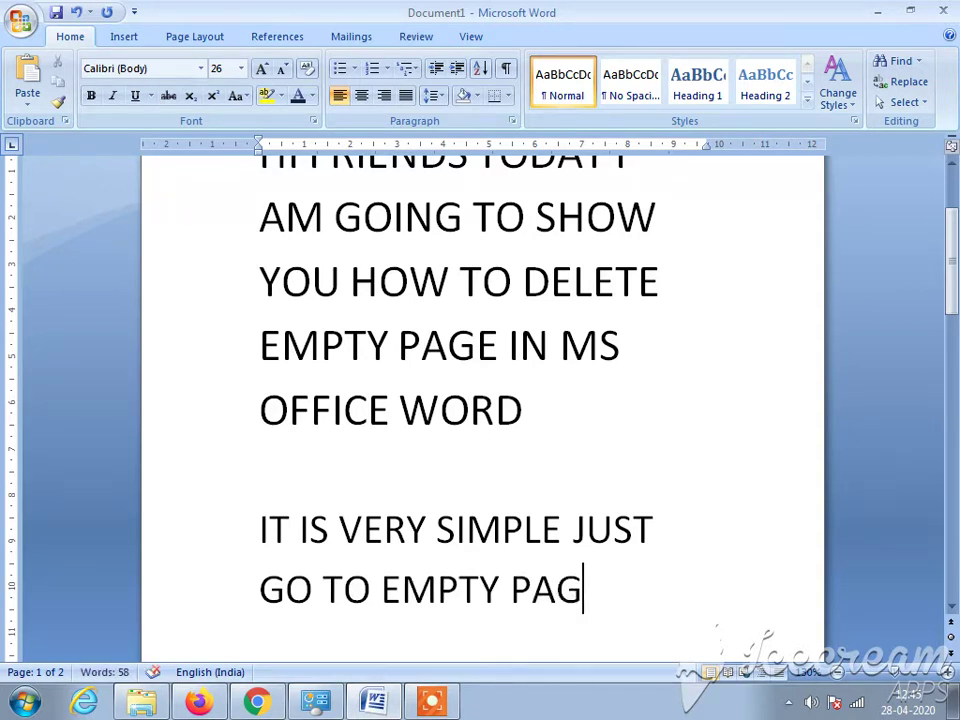
{"action": "type", "text": "E AND "}
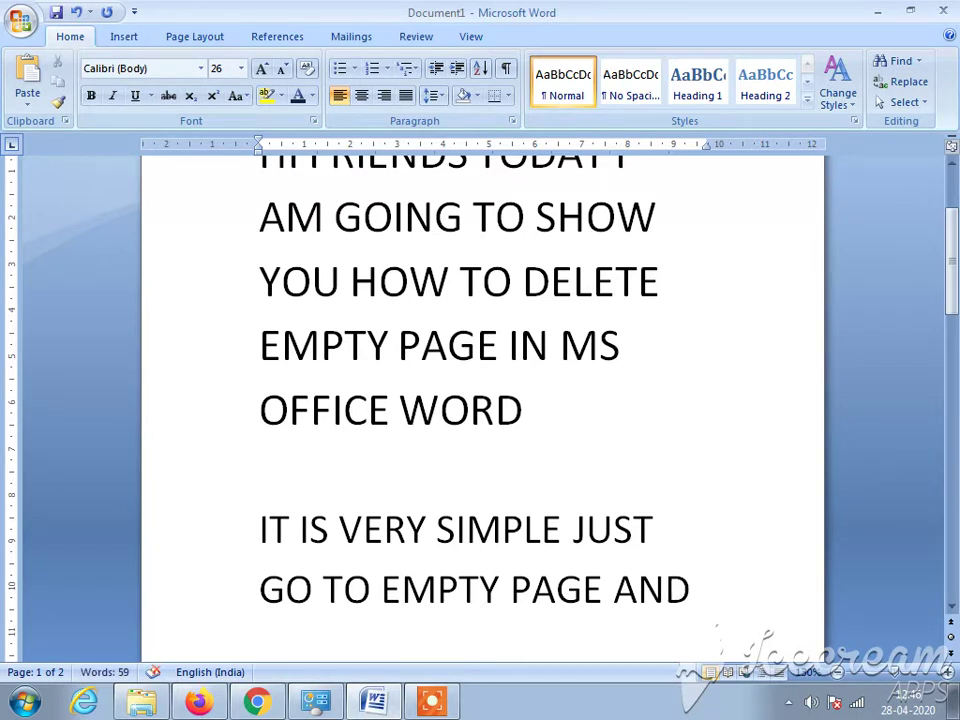
{"action": "type", "text": "USE"}
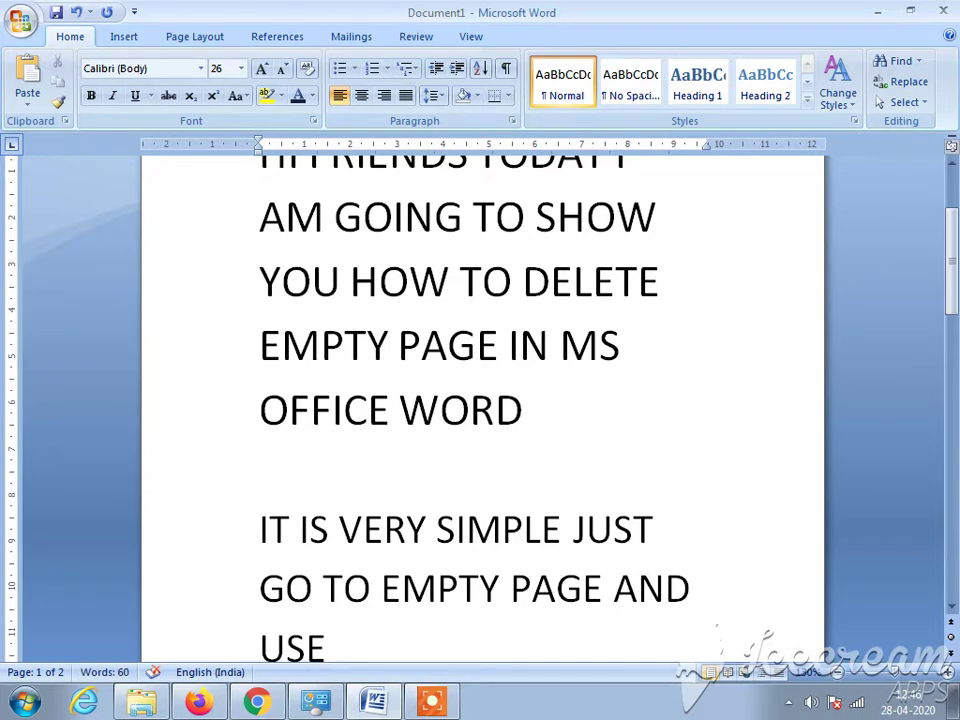
{"action": "scroll", "coordinate": [551, 491], "scroll_direction": "down", "scroll_amount": 5}
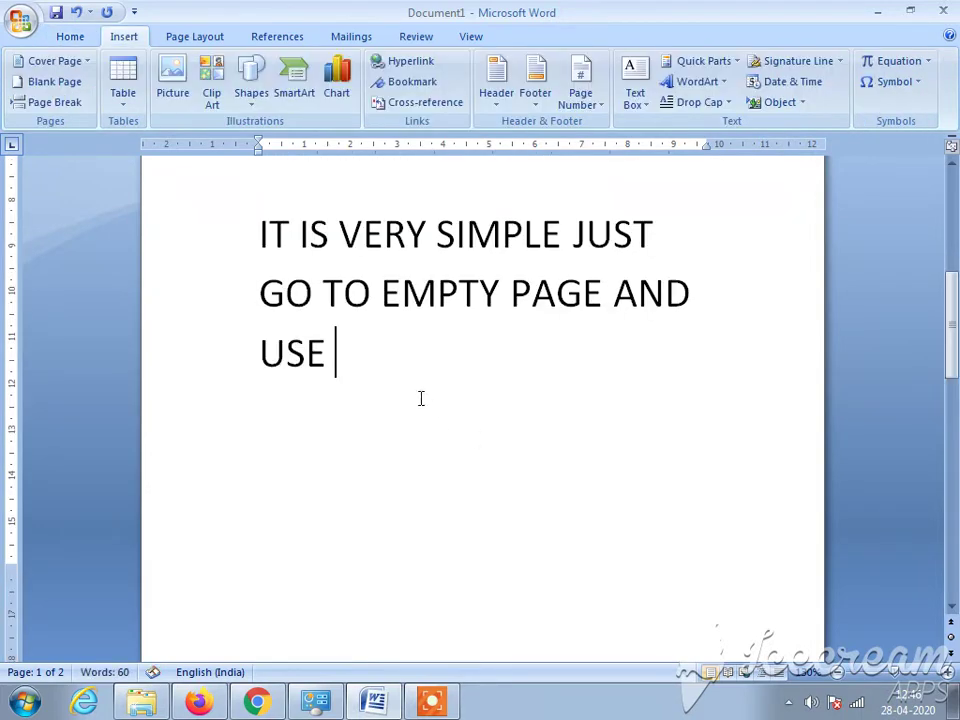
Paste the copied bold Ctrl+Backspace instruction and type 'TO DELETE' on the next line
{"action": "right_click", "coordinate": [388, 360]}
{"action": "left_click", "coordinate": [455, 408]}
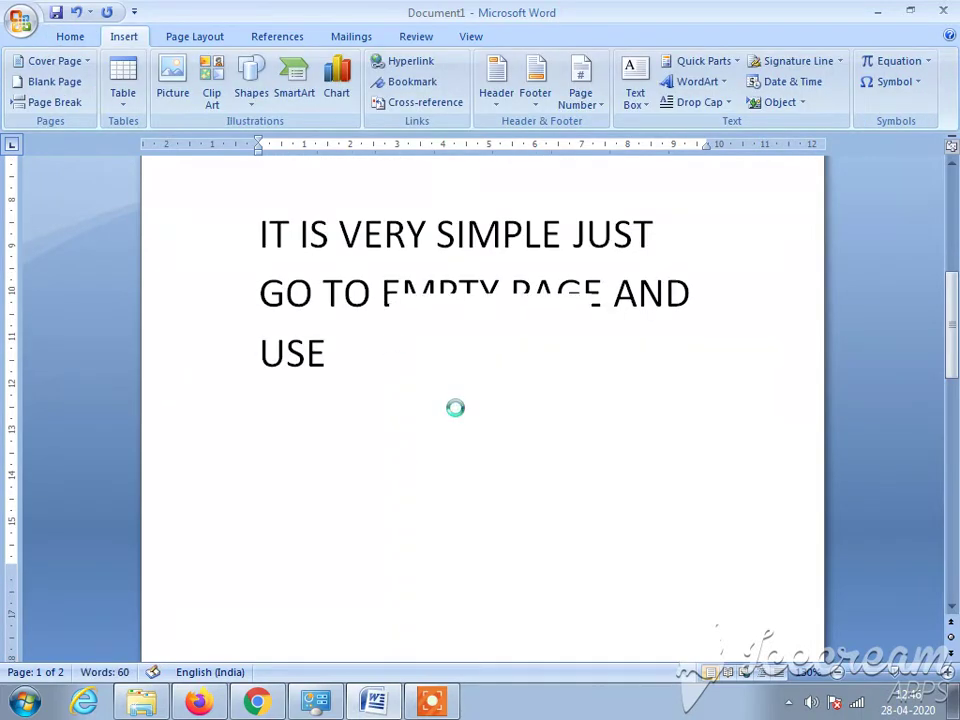
{"action": "scroll", "coordinate": [682, 470], "scroll_direction": "up", "scroll_amount": 2}
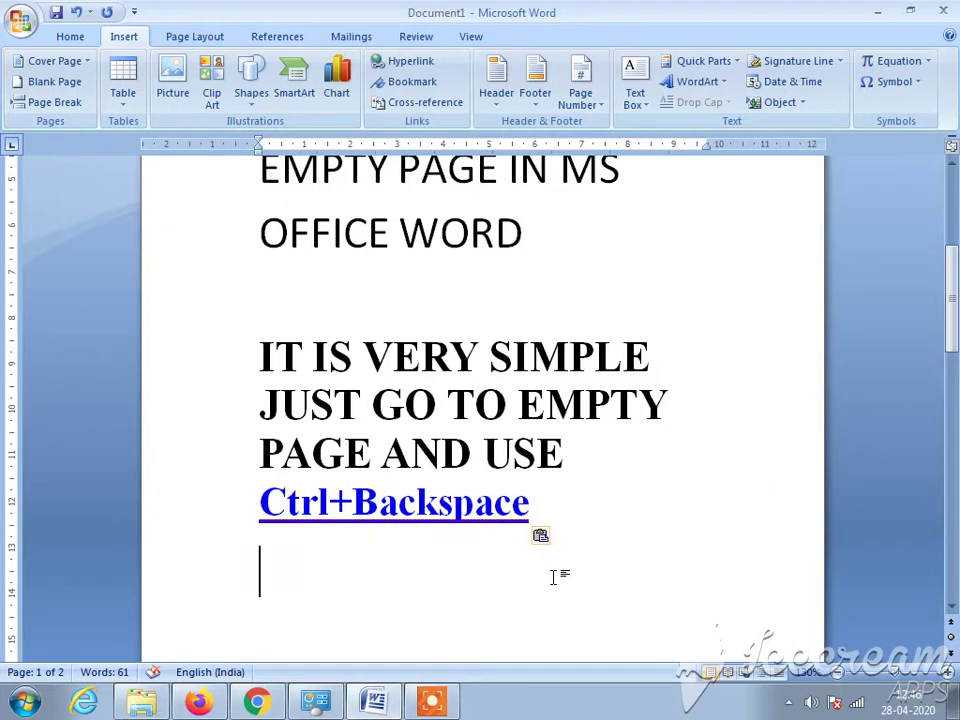
{"action": "scroll", "coordinate": [403, 531], "scroll_direction": "down", "scroll_amount": 3}
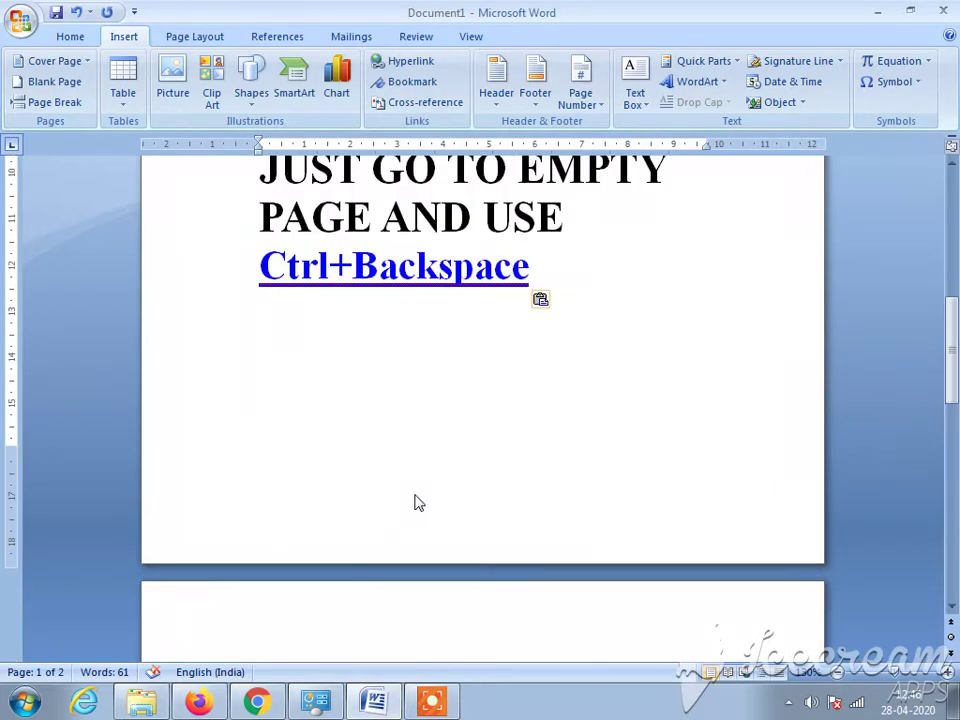
{"action": "type", "text": "TO DLE"}
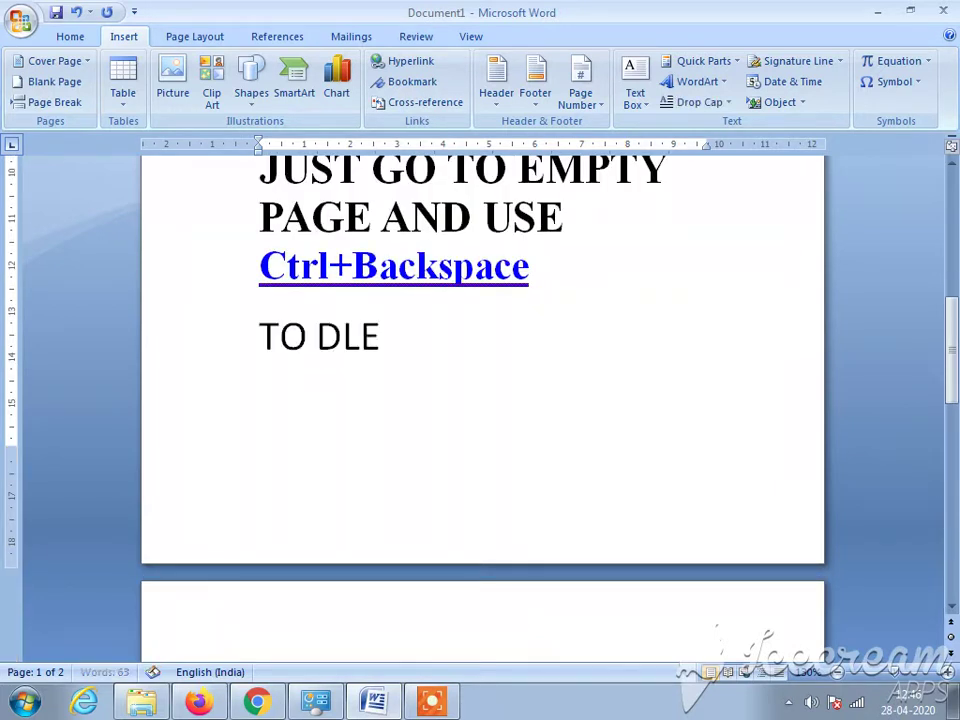
{"action": "key", "text": "BackSpace"}
{"action": "key", "text": "BackSpace"}
{"action": "type", "text": "E"}
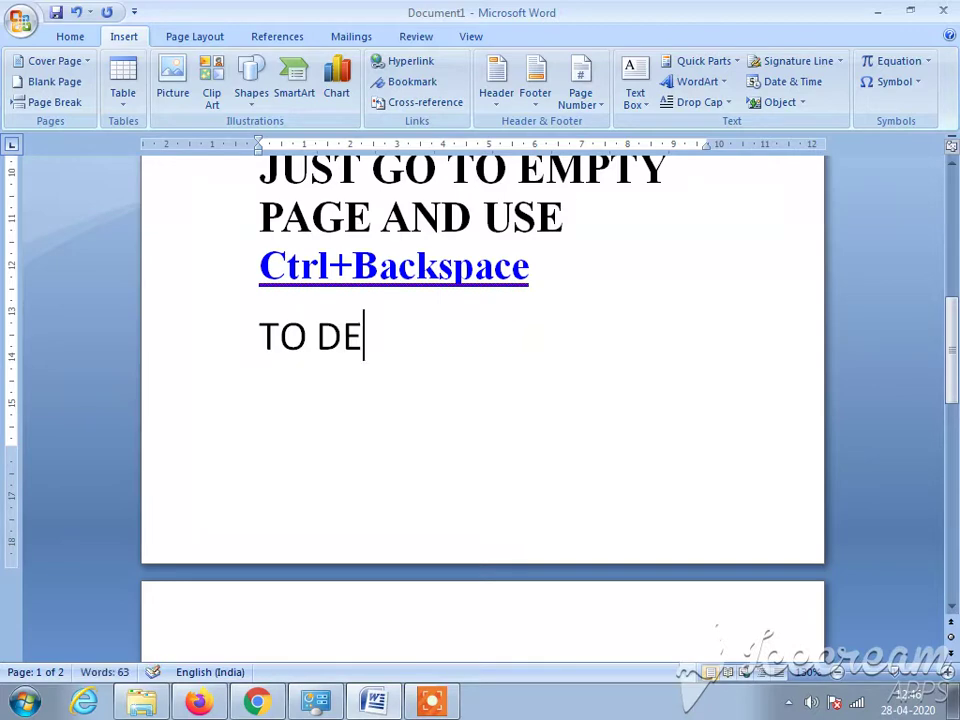
{"action": "type", "text": "LETE"}
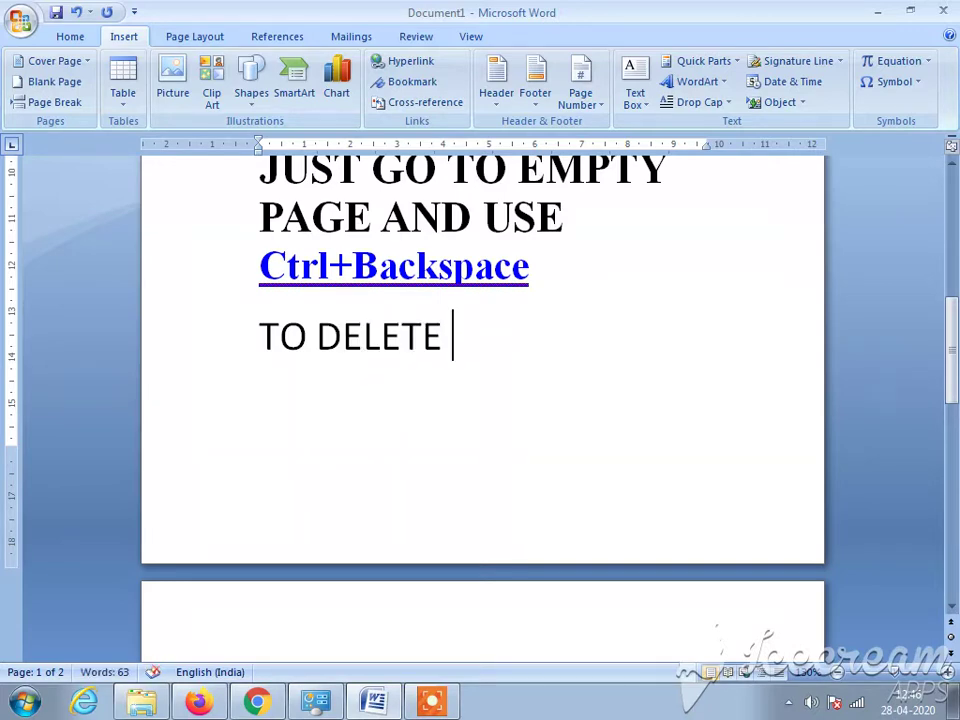
Try removing the empty second page with Backspace
{"action": "scroll", "coordinate": [514, 455], "scroll_direction": "up", "scroll_amount": 1}
{"action": "scroll", "coordinate": [514, 455], "scroll_direction": "down", "scroll_amount": 2}
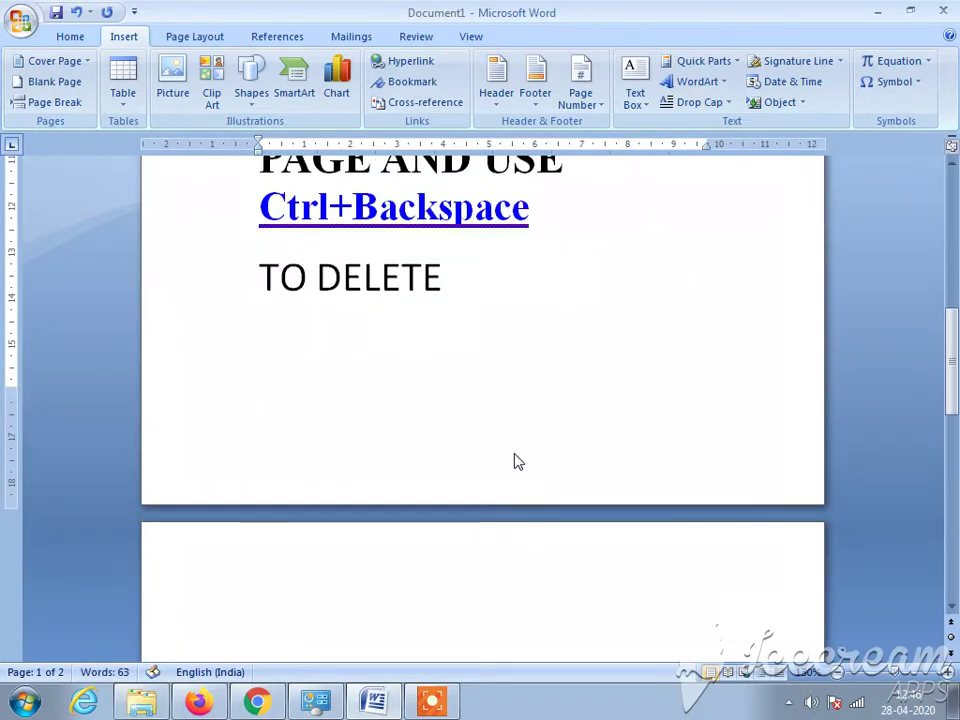
{"action": "scroll", "coordinate": [510, 480], "scroll_direction": "down", "scroll_amount": 2}
{"action": "left_click", "coordinate": [420, 508]}
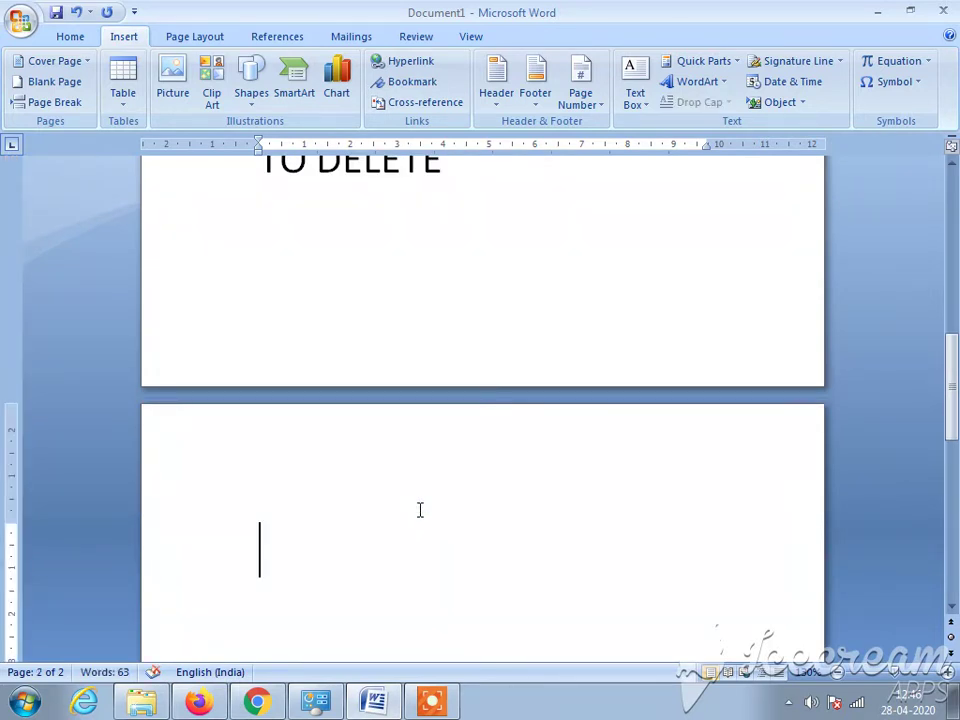
{"action": "key", "text": "BackSpace"}
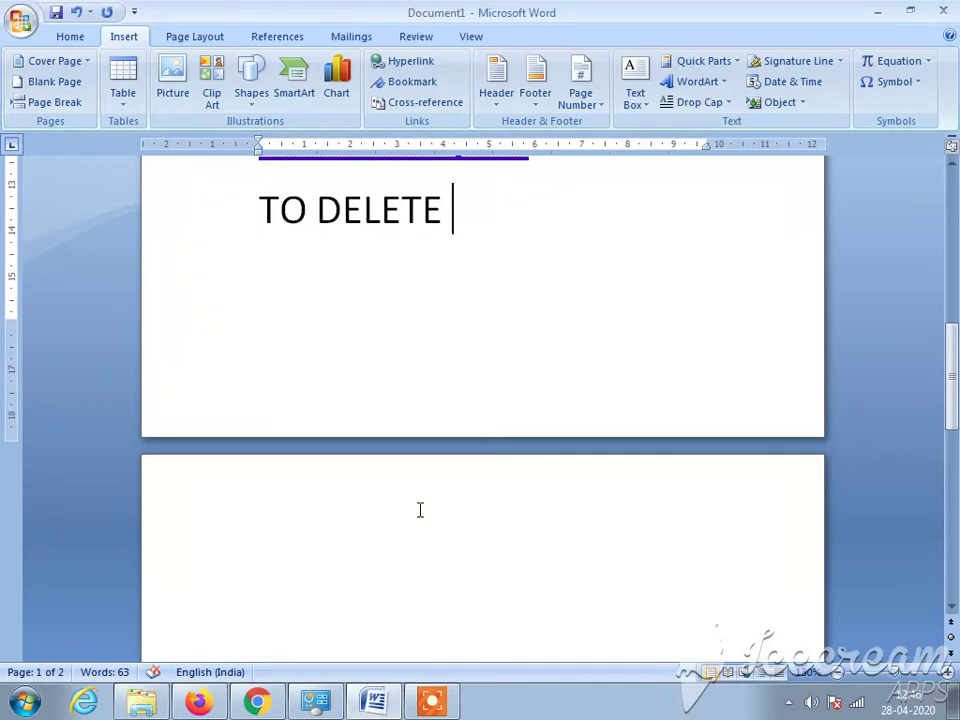
Insert a page break after 'TO DELETE' so the text continues on page 2
{"action": "scroll", "coordinate": [439, 514], "scroll_direction": "down", "scroll_amount": 5}
{"action": "scroll", "coordinate": [434, 494], "scroll_direction": "down", "scroll_amount": 2}
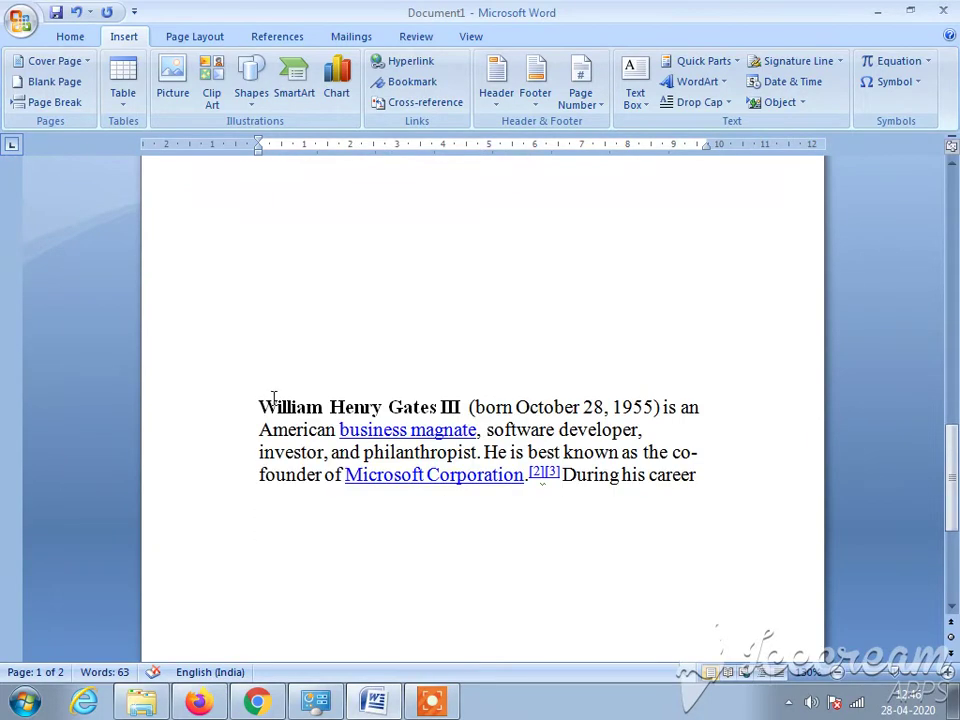
{"action": "scroll", "coordinate": [414, 386], "scroll_direction": "up", "scroll_amount": 2}
{"action": "scroll", "coordinate": [493, 392], "scroll_direction": "up", "scroll_amount": 3}
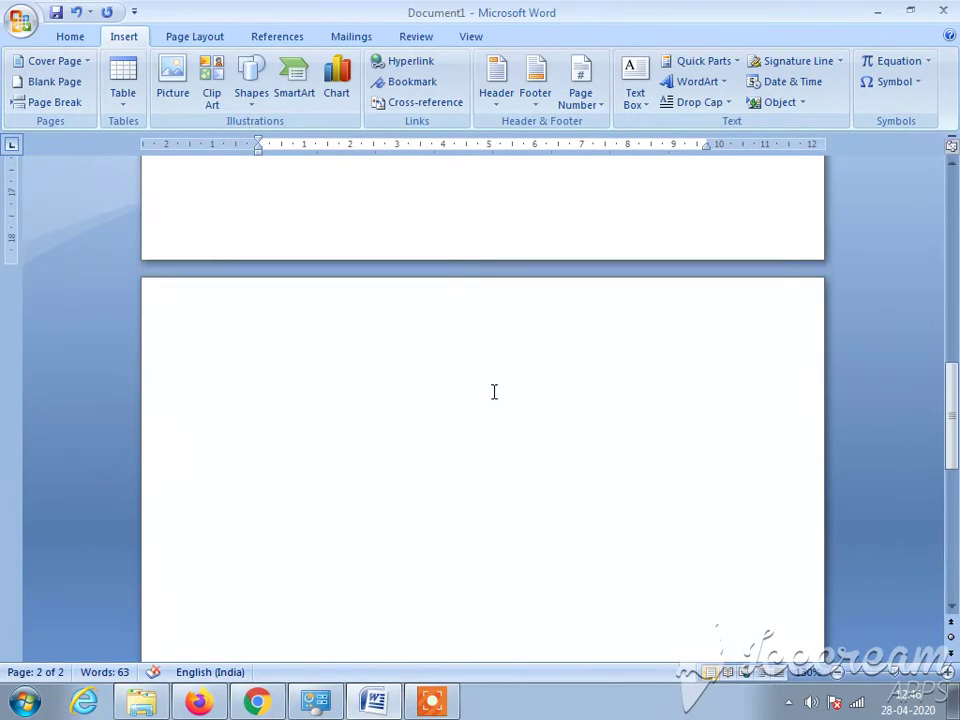
{"action": "scroll", "coordinate": [493, 392], "scroll_direction": "up", "scroll_amount": 3}
{"action": "double_click", "coordinate": [484, 353]}
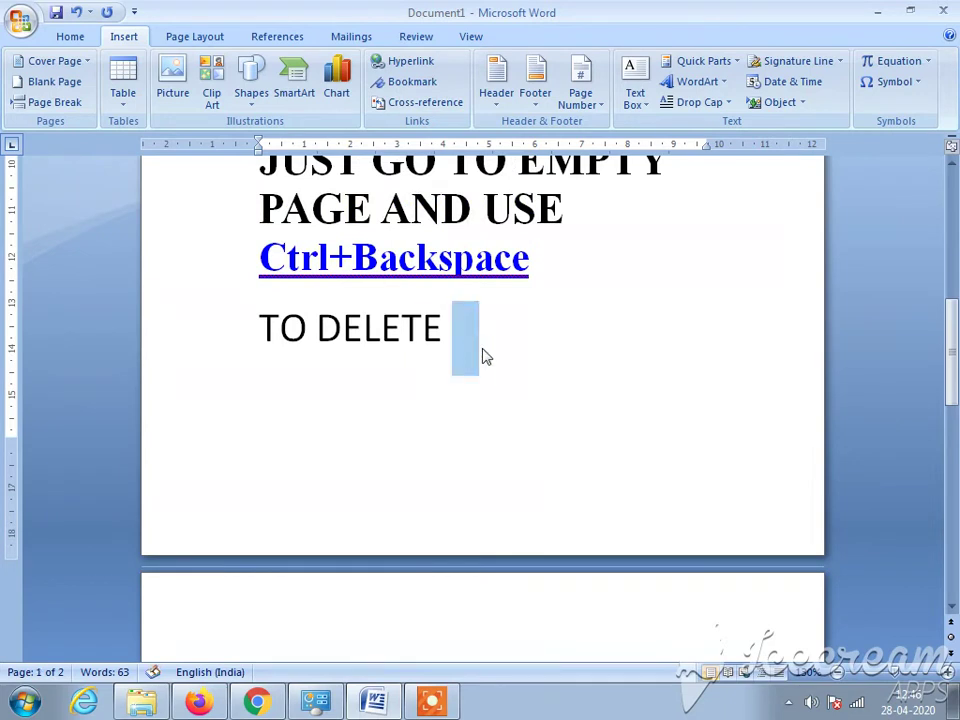
{"action": "left_click", "coordinate": [484, 347]}
{"action": "key", "text": "ctrl+Return"}
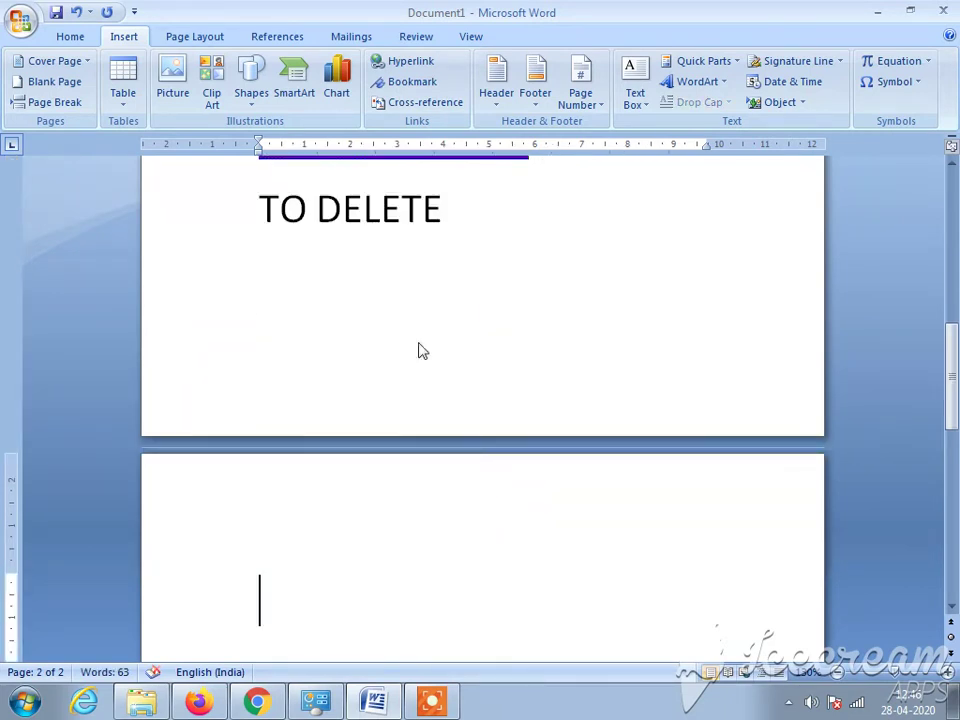
{"action": "scroll", "coordinate": [585, 636], "scroll_direction": "up", "scroll_amount": 3}
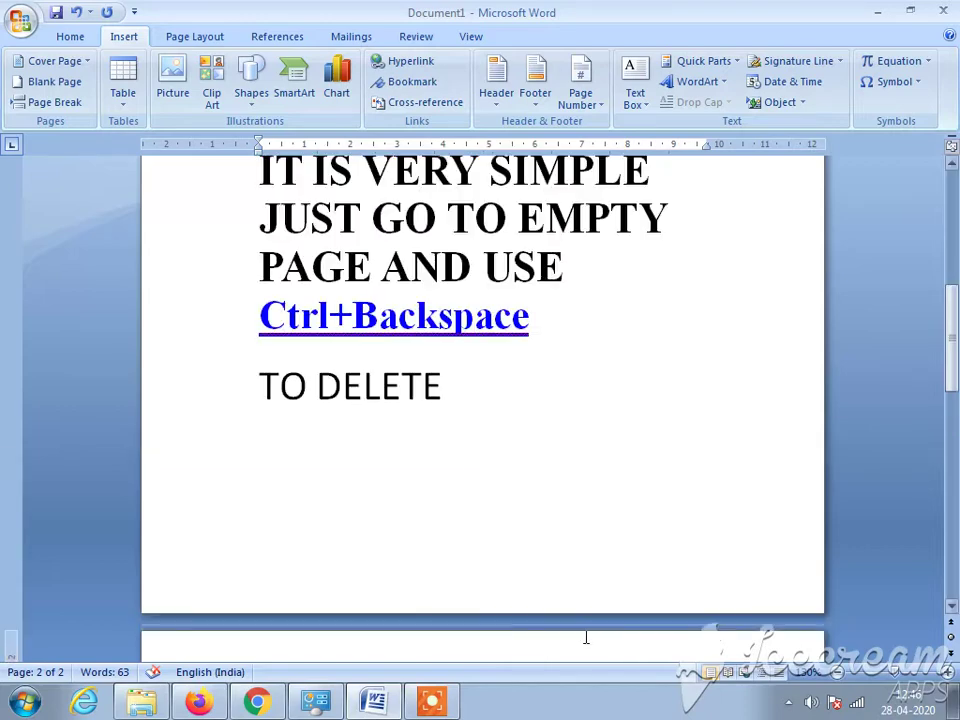
{"action": "mouse_move", "coordinate": [955, 372]}
{"action": "left_mouse_down"}
{"action": "mouse_move", "coordinate": [955, 252]}
{"action": "mouse_move", "coordinate": [955, 310]}
{"action": "left_mouse_up"}
Add 'BEOFERE' after TO DELETE, then 'DELETING YOU NEEDMAKE PAGE EMPTY' on a new line
{"action": "left_click", "coordinate": [469, 553]}
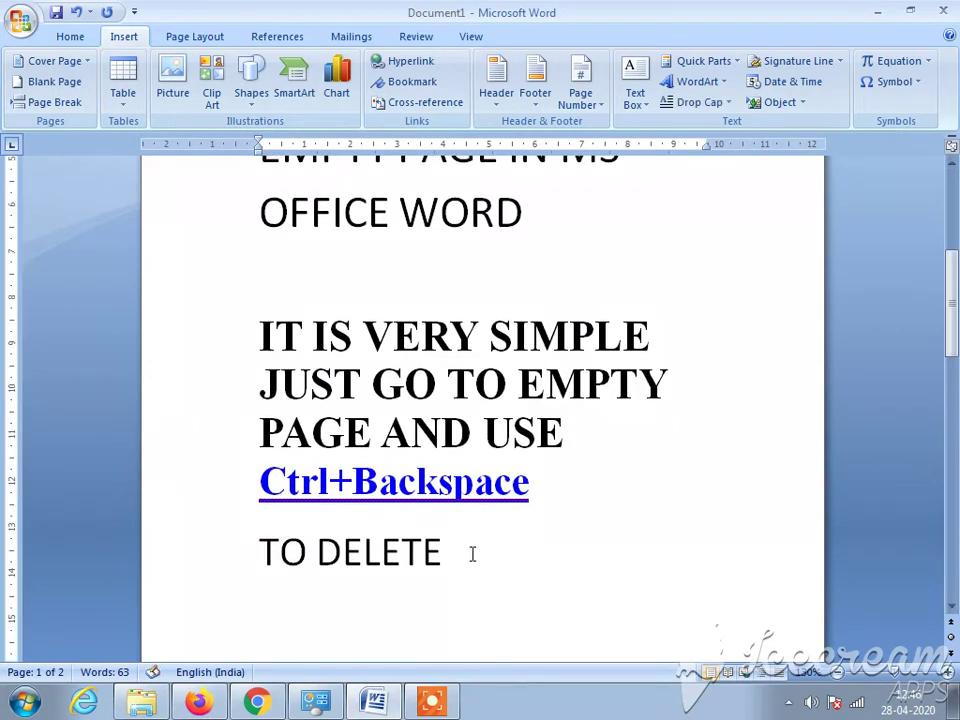
{"action": "type", "text": "BE"}
{"action": "type", "text": "OFERE"}
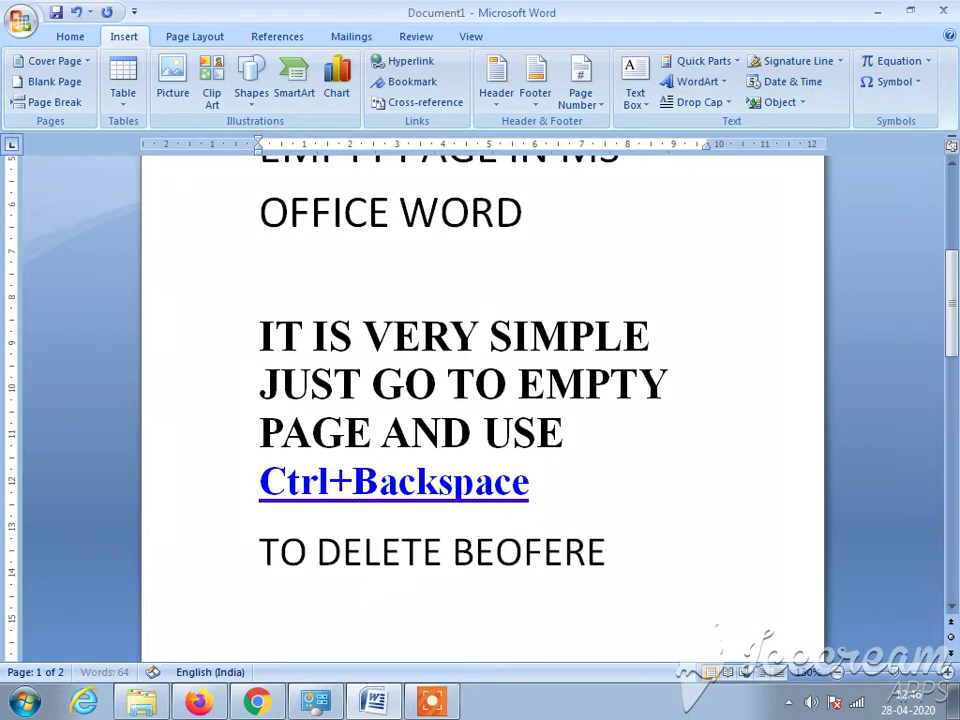
{"action": "key", "text": "Return"}
{"action": "type", "text": "DELETI"}
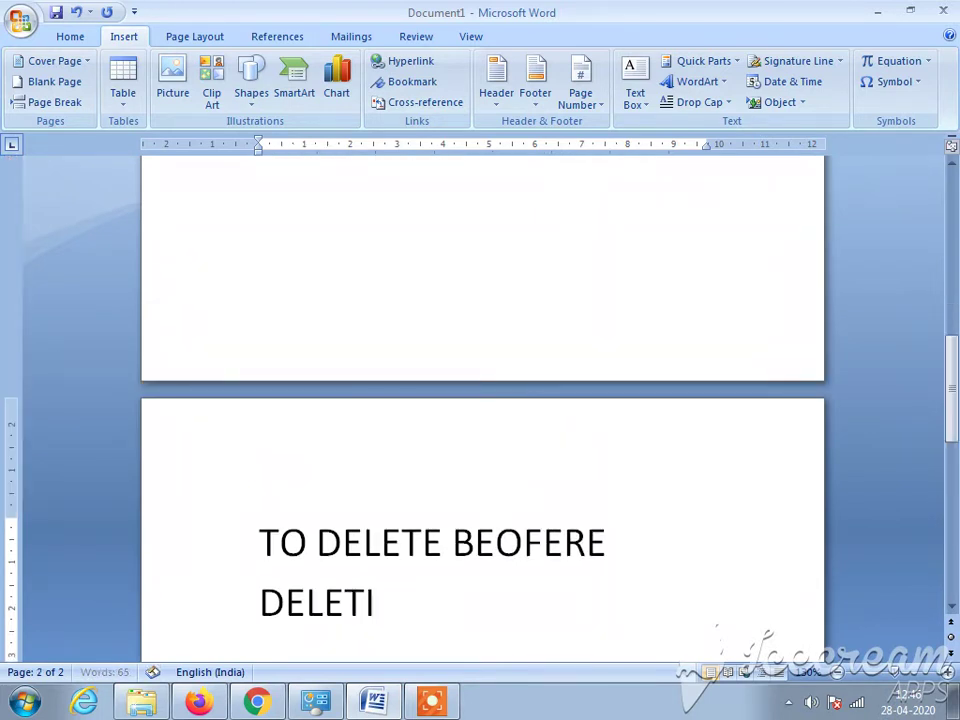
{"action": "type", "text": "NG "}
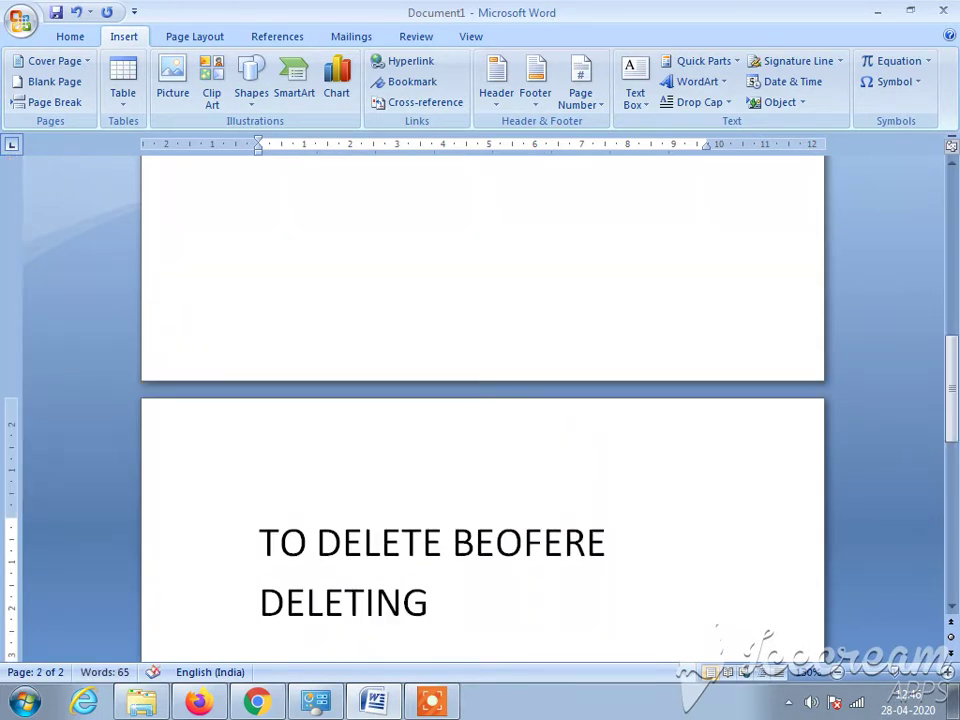
{"action": "type", "text": "YOU "}
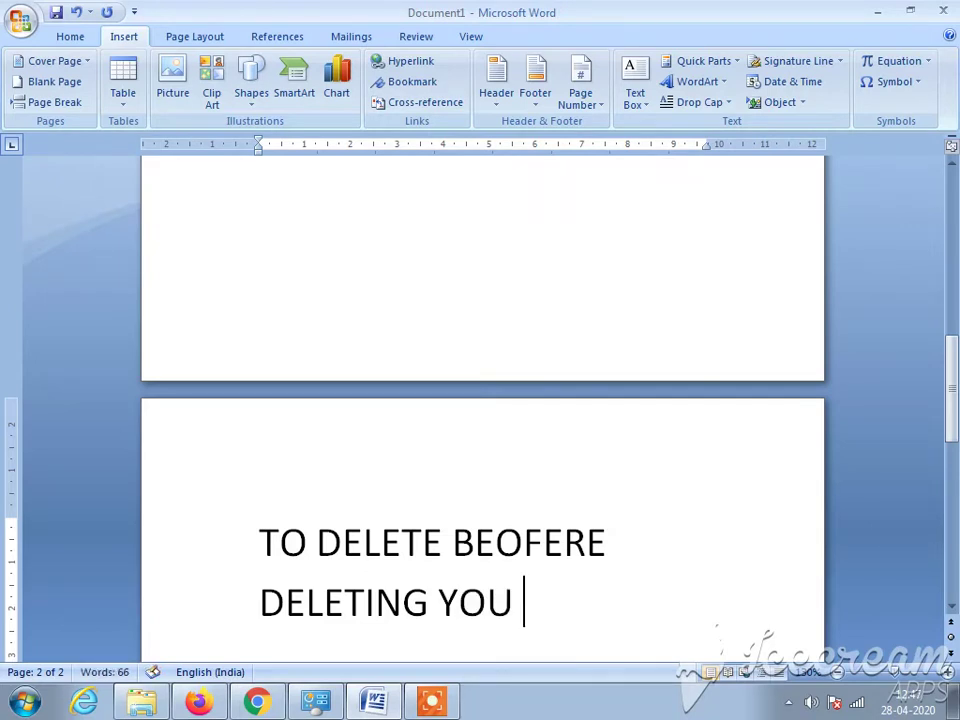
{"action": "type", "text": "NEED"}
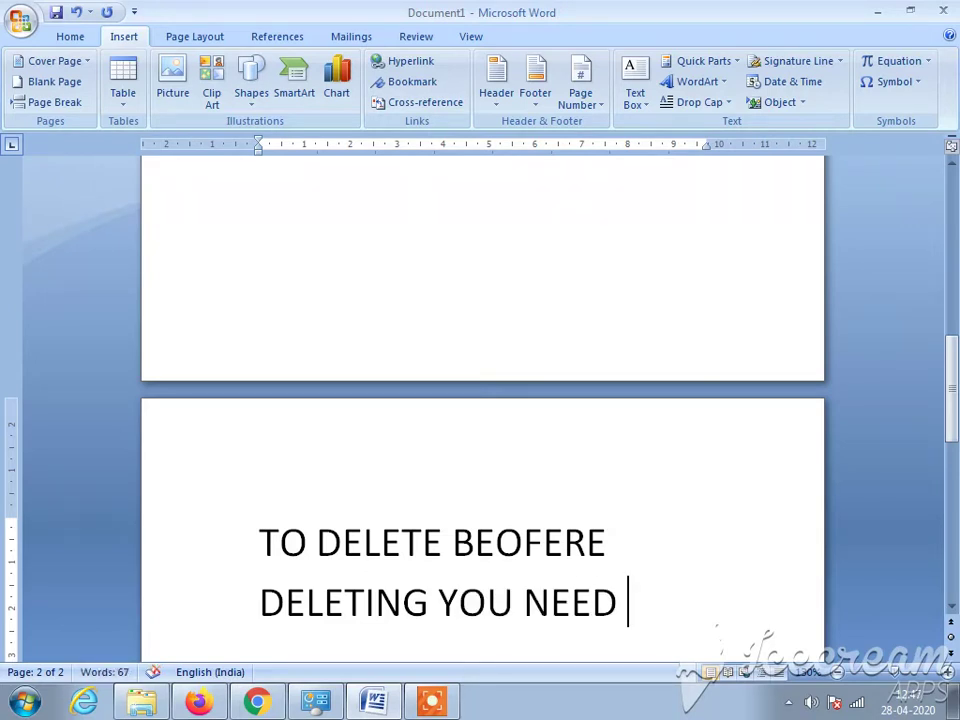
{"action": "type", "text": "MAKE PAG"}
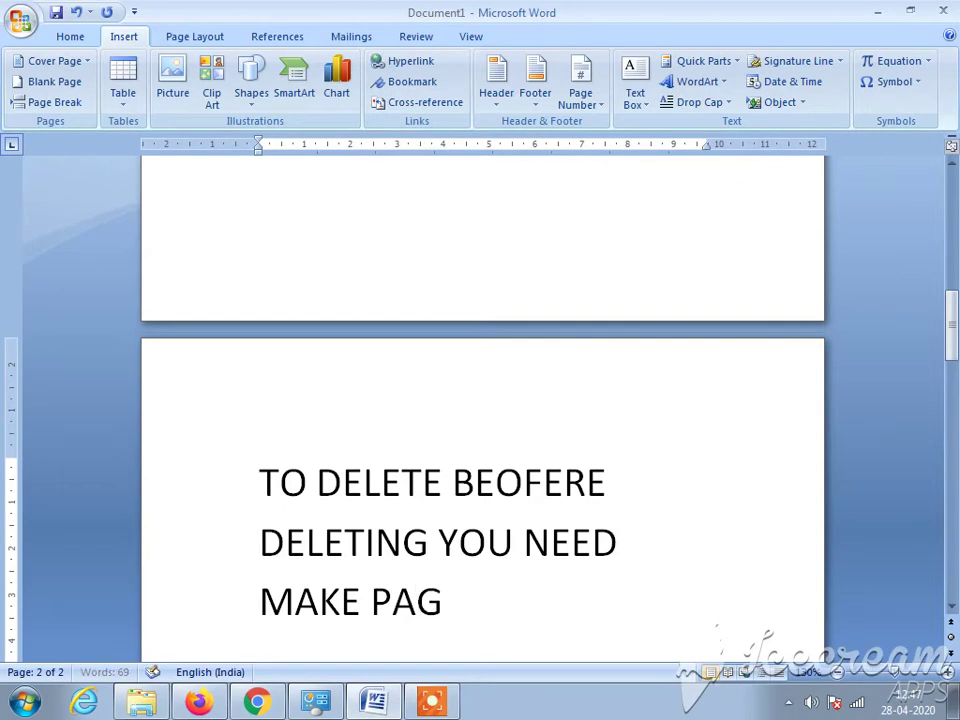
{"action": "type", "text": "E EMP"}
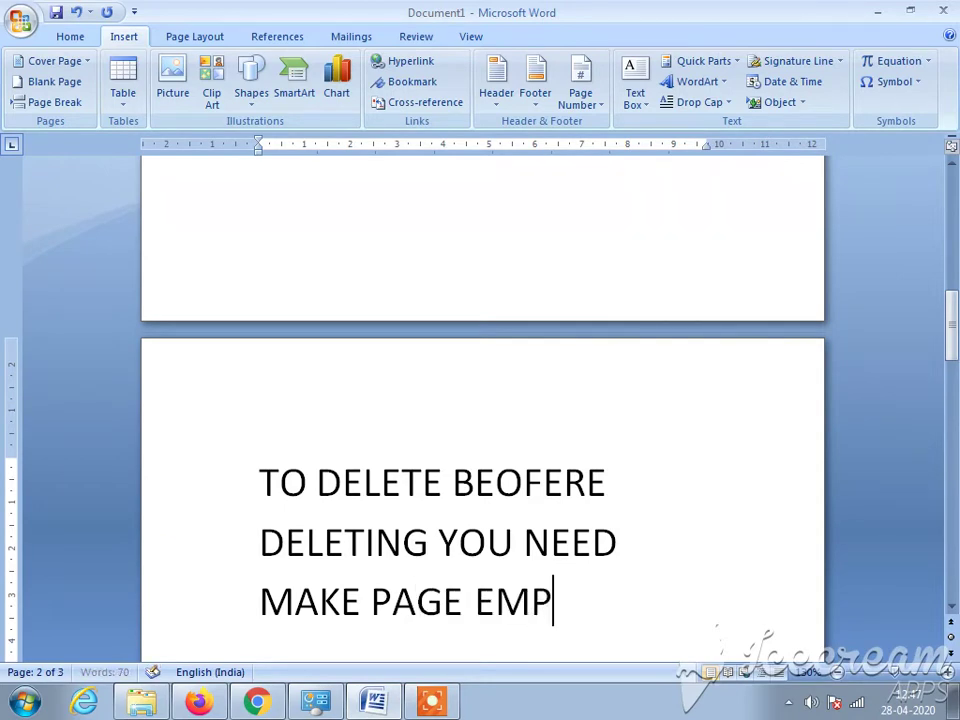
{"action": "type", "text": "TY"}
Delete the empty third page with Ctrl+Backspace
{"action": "scroll", "coordinate": [476, 540], "scroll_direction": "down", "scroll_amount": 2}
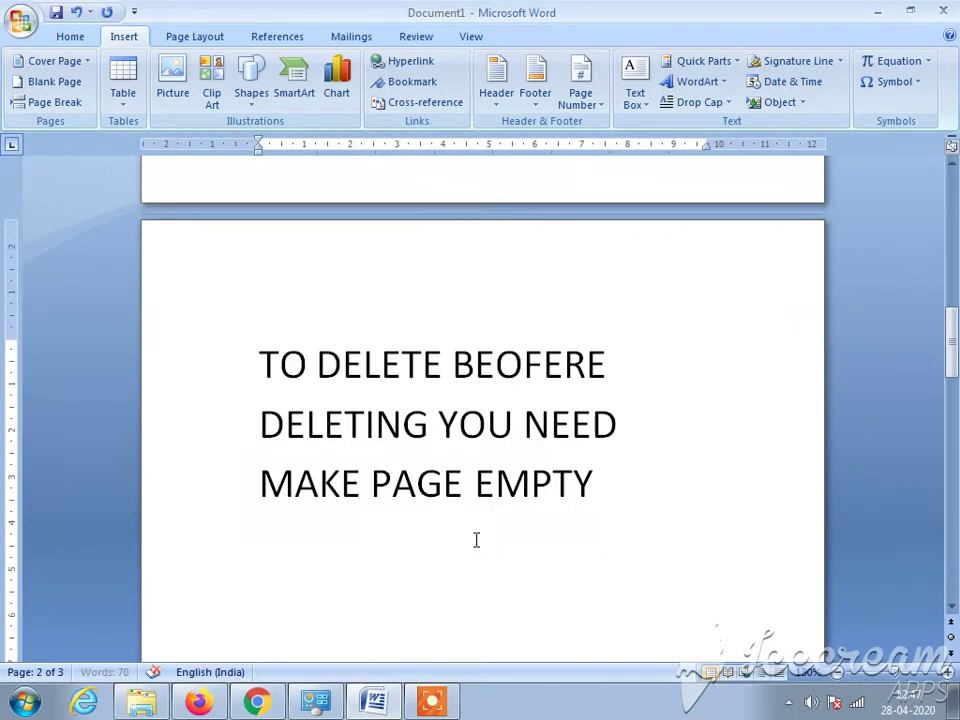
{"action": "scroll", "coordinate": [476, 540], "scroll_direction": "down", "scroll_amount": 4}
{"action": "scroll", "coordinate": [476, 540], "scroll_direction": "down", "scroll_amount": 6}
{"action": "scroll", "coordinate": [476, 540], "scroll_direction": "up", "scroll_amount": 2}
{"action": "scroll", "coordinate": [476, 540], "scroll_direction": "up", "scroll_amount": 1}
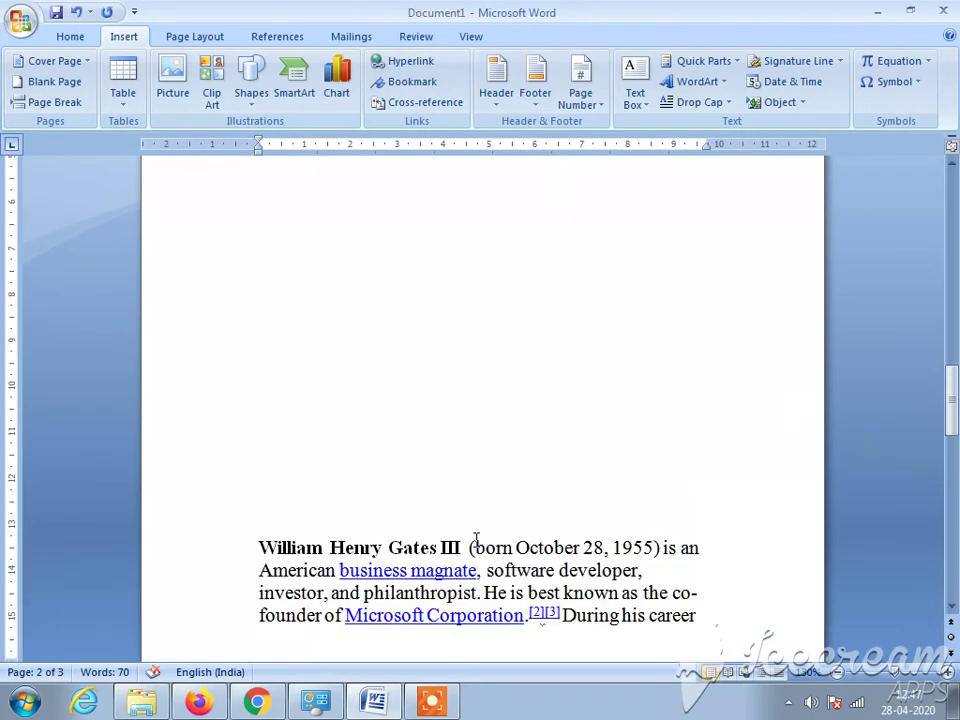
{"action": "scroll", "coordinate": [476, 540], "scroll_direction": "up", "scroll_amount": 1}
{"action": "scroll", "coordinate": [476, 540], "scroll_direction": "down", "scroll_amount": 7}
{"action": "scroll", "coordinate": [476, 540], "scroll_direction": "down", "scroll_amount": 4}
{"action": "scroll", "coordinate": [476, 540], "scroll_direction": "up", "scroll_amount": 3}
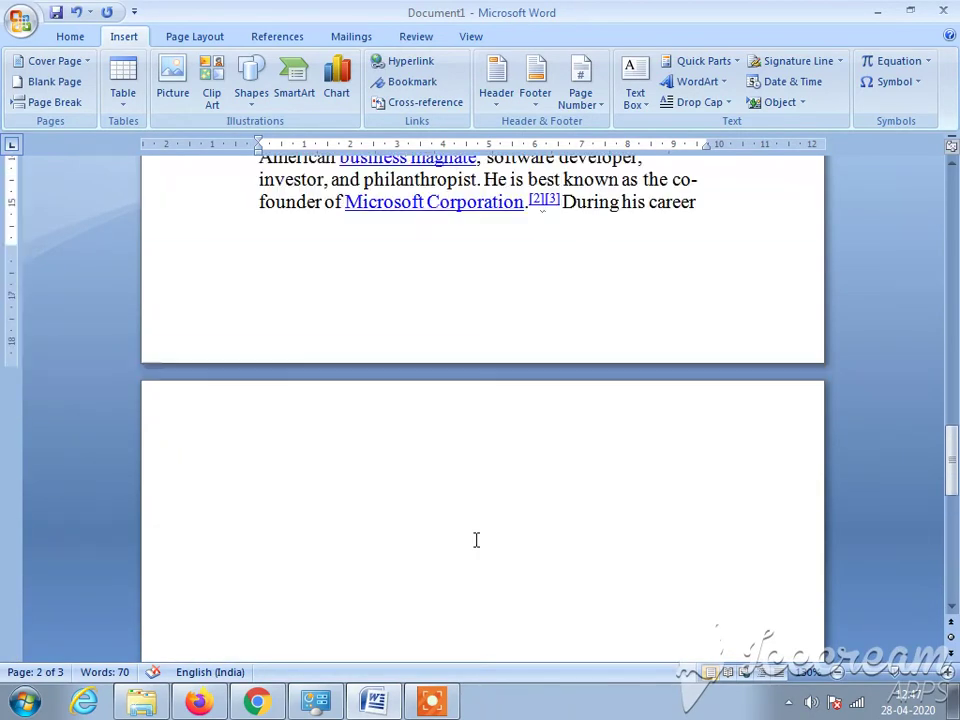
{"action": "scroll", "coordinate": [476, 540], "scroll_direction": "down", "scroll_amount": 1}
{"action": "scroll", "coordinate": [476, 540], "scroll_direction": "down", "scroll_amount": 2}
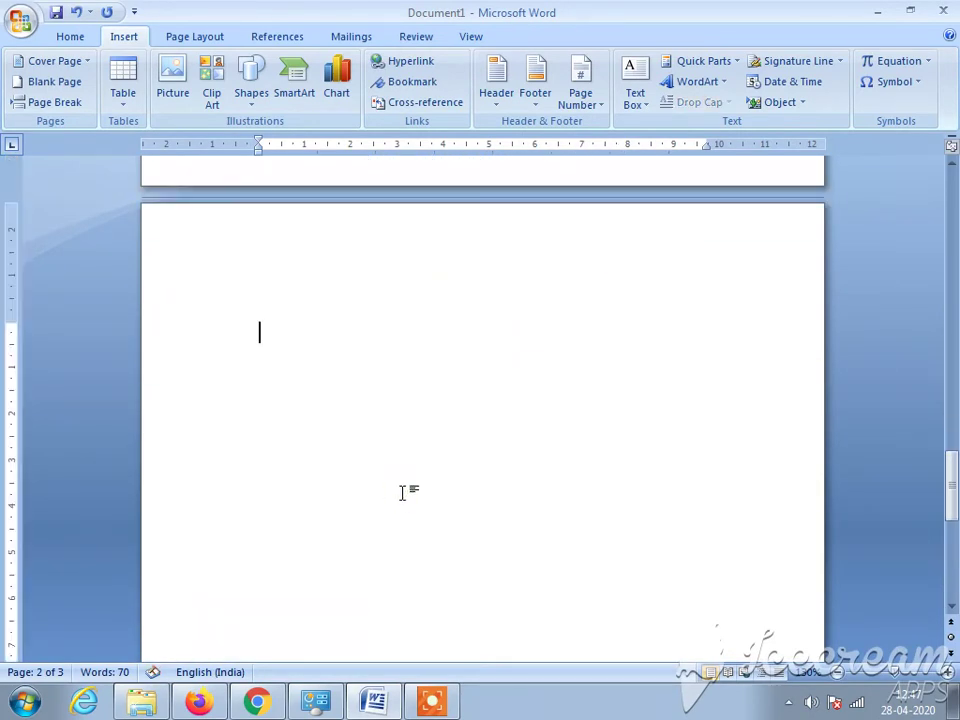
{"action": "key", "text": "BackSpace"}
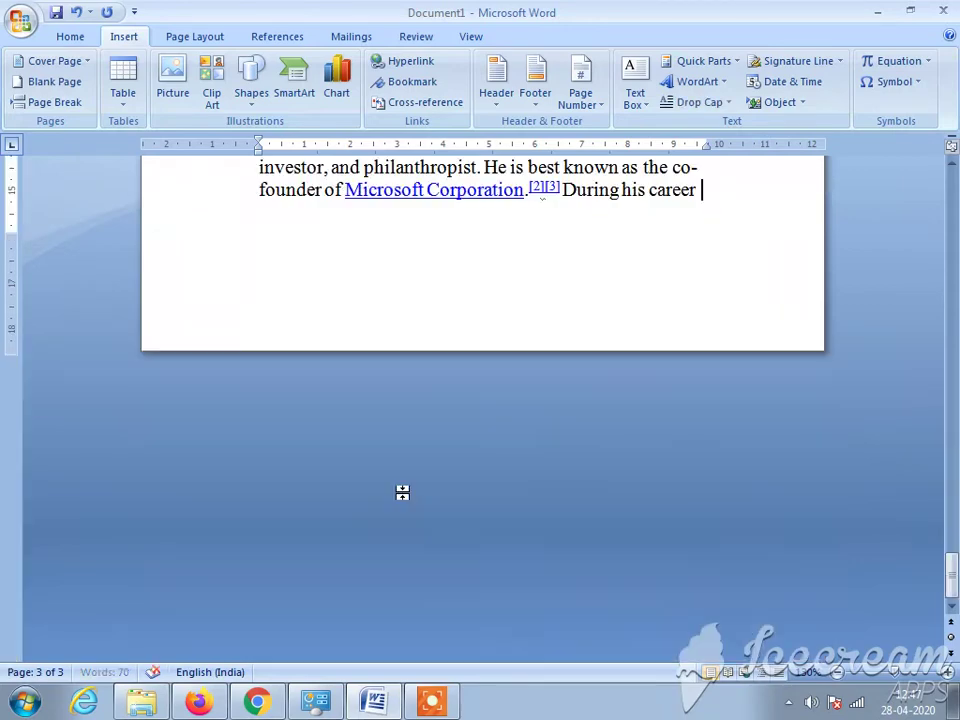
Select and delete all page-2 content, leaving one page ending at 'Ctrl+Backspace'
{"action": "scroll", "coordinate": [402, 492], "scroll_direction": "up", "scroll_amount": 2}
{"action": "scroll", "coordinate": [413, 514], "scroll_direction": "up", "scroll_amount": 7}
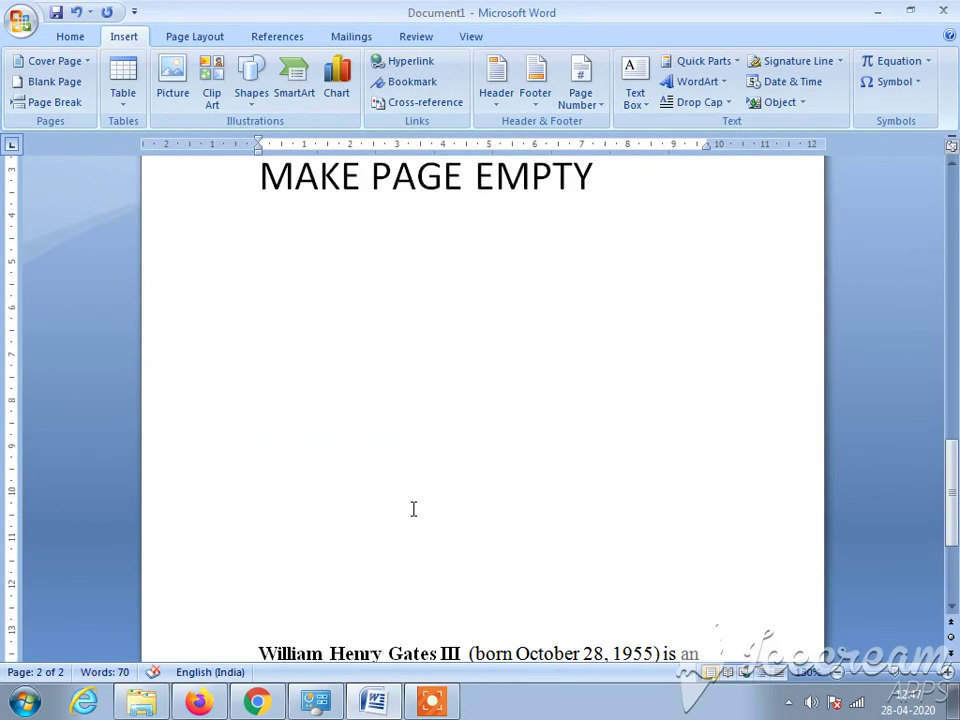
{"action": "scroll", "coordinate": [413, 514], "scroll_direction": "up", "scroll_amount": 4}
{"action": "scroll", "coordinate": [414, 510], "scroll_direction": "up", "scroll_amount": 3}
{"action": "scroll", "coordinate": [414, 510], "scroll_direction": "down", "scroll_amount": 1}
{"action": "scroll", "coordinate": [414, 508], "scroll_direction": "down", "scroll_amount": 1}
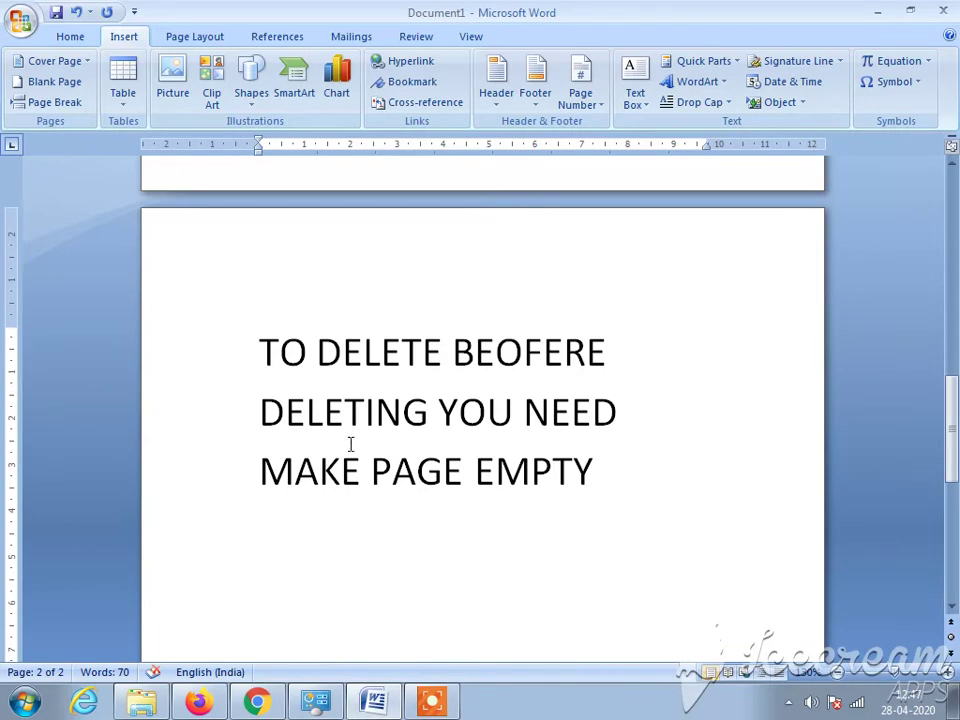
{"action": "mouse_move", "coordinate": [236, 343]}
{"action": "left_mouse_down"}
{"action": "mouse_move", "coordinate": [452, 693]}
{"action": "mouse_move", "coordinate": [553, 671]}
{"action": "left_mouse_up"}
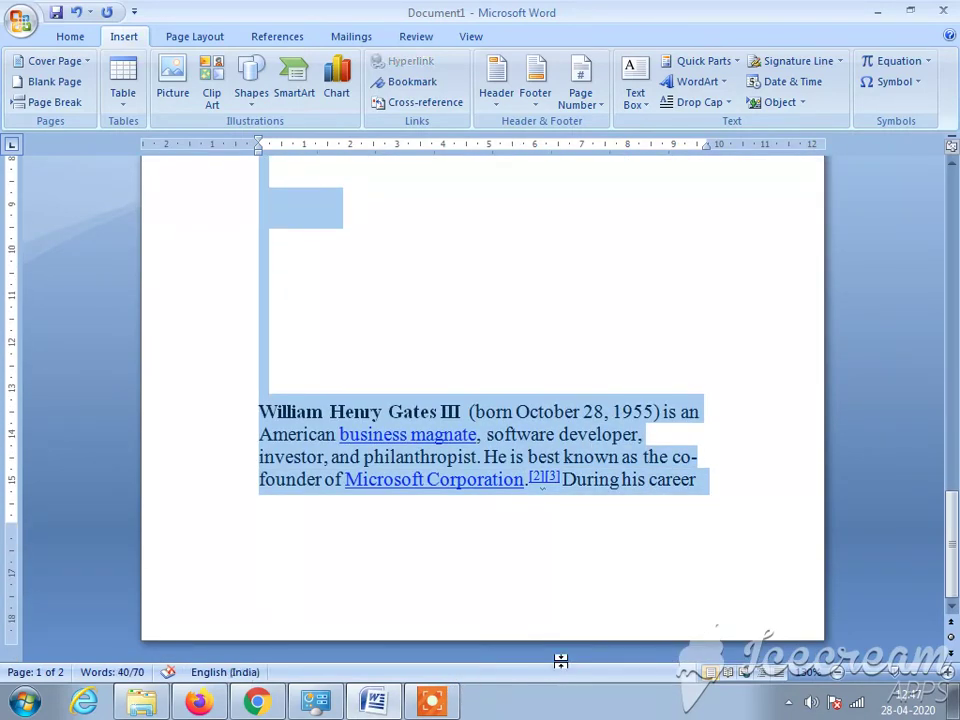
{"action": "key", "text": "Delete"}
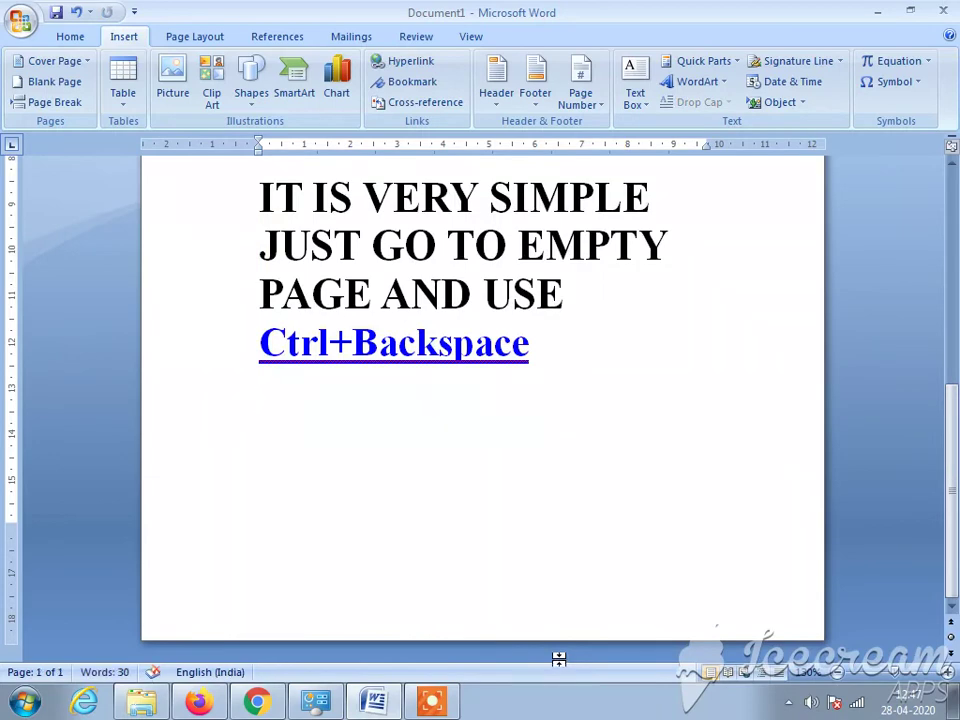
{"action": "scroll", "coordinate": [563, 650], "scroll_direction": "up", "scroll_amount": 3}
{"action": "scroll", "coordinate": [506, 516], "scroll_direction": "up", "scroll_amount": 4}
{"action": "scroll", "coordinate": [501, 514], "scroll_direction": "up", "scroll_amount": 2}
{"action": "scroll", "coordinate": [506, 516], "scroll_direction": "down", "scroll_amount": 7}
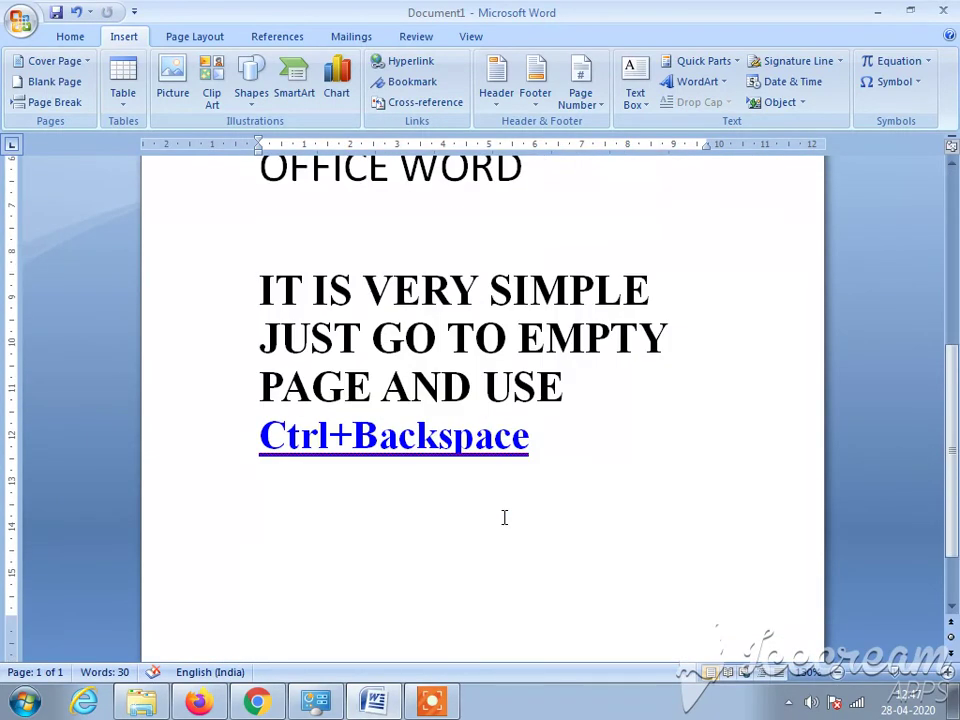
Type 'NOW IT IS DELETED THANK YOU FOR WATCHING SUBSCRIBE MY CHANNEL THANK YOU' and switch to the recorder
{"action": "type", "text": "N"}
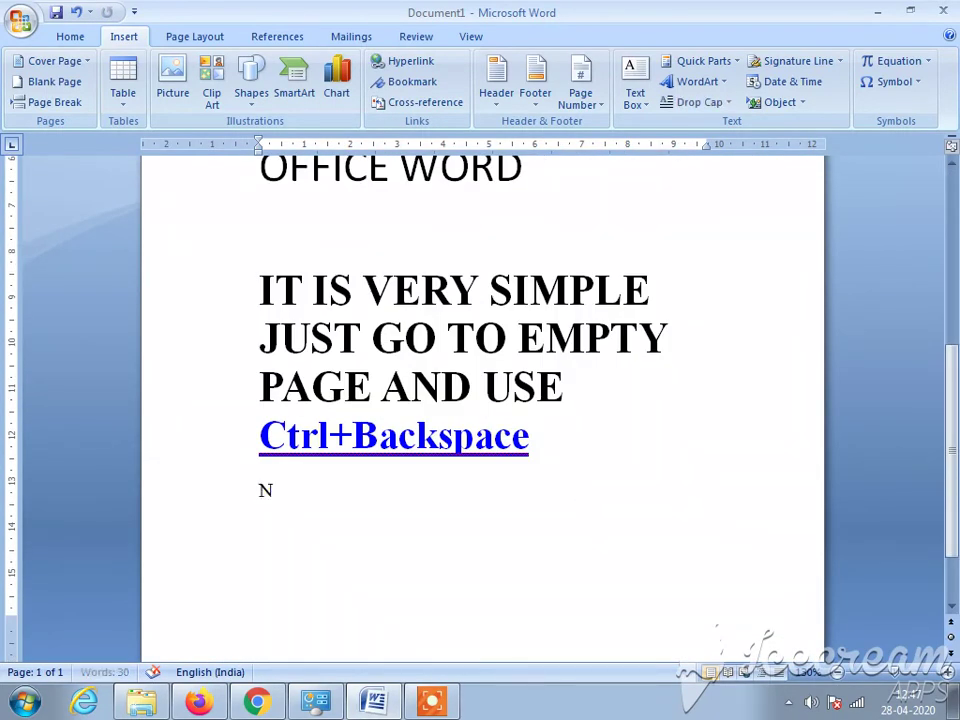
{"action": "type", "text": "OW I"}
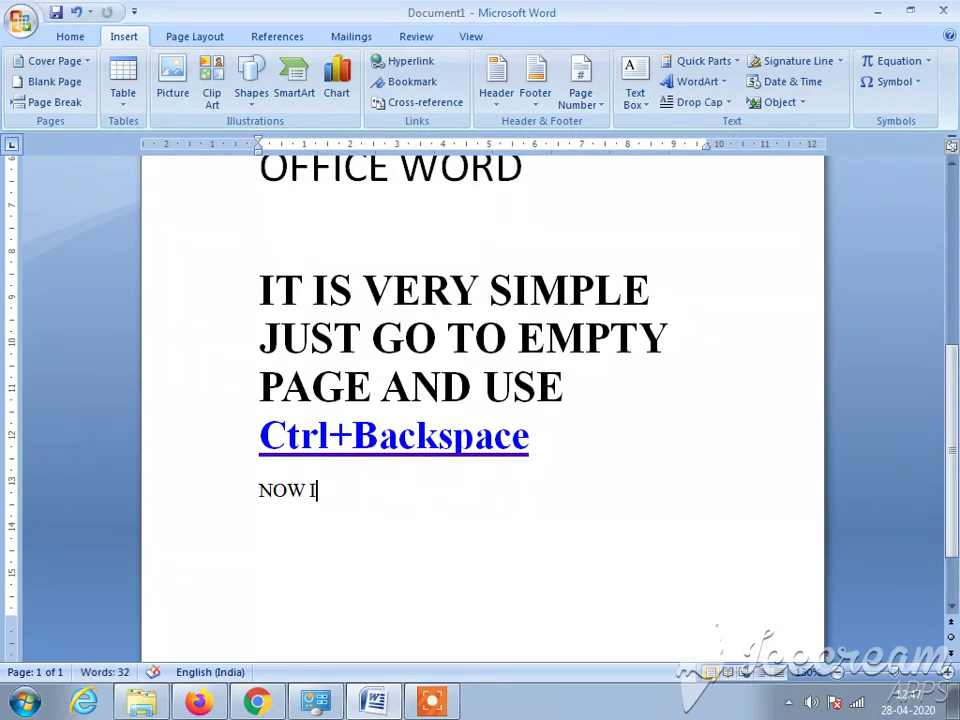
{"action": "type", "text": "T IS"}
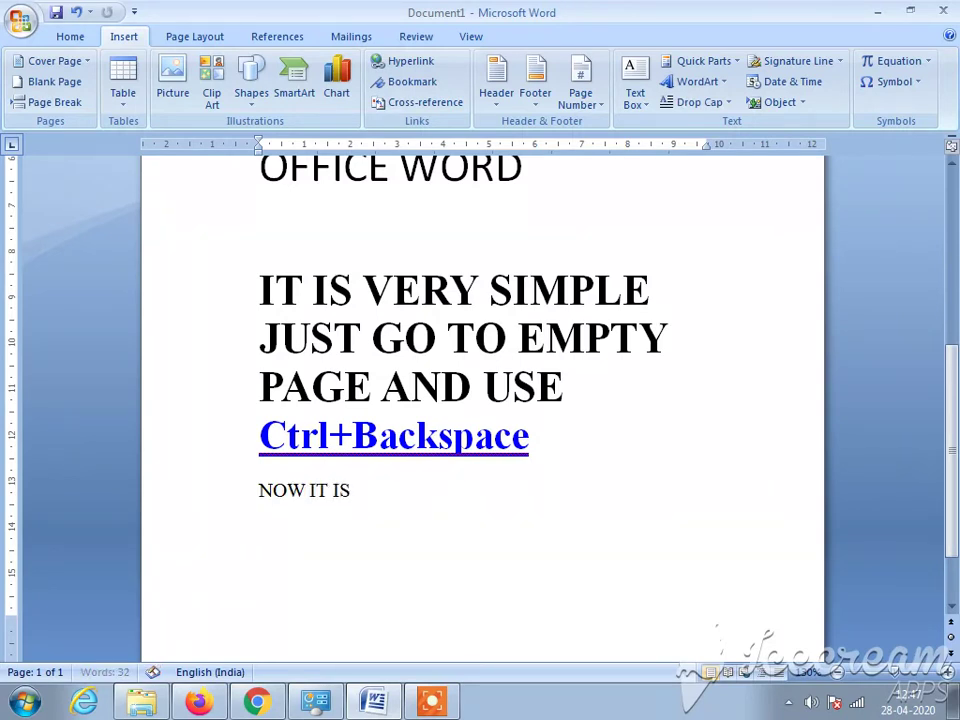
{"action": "type", "text": " DELETED"}
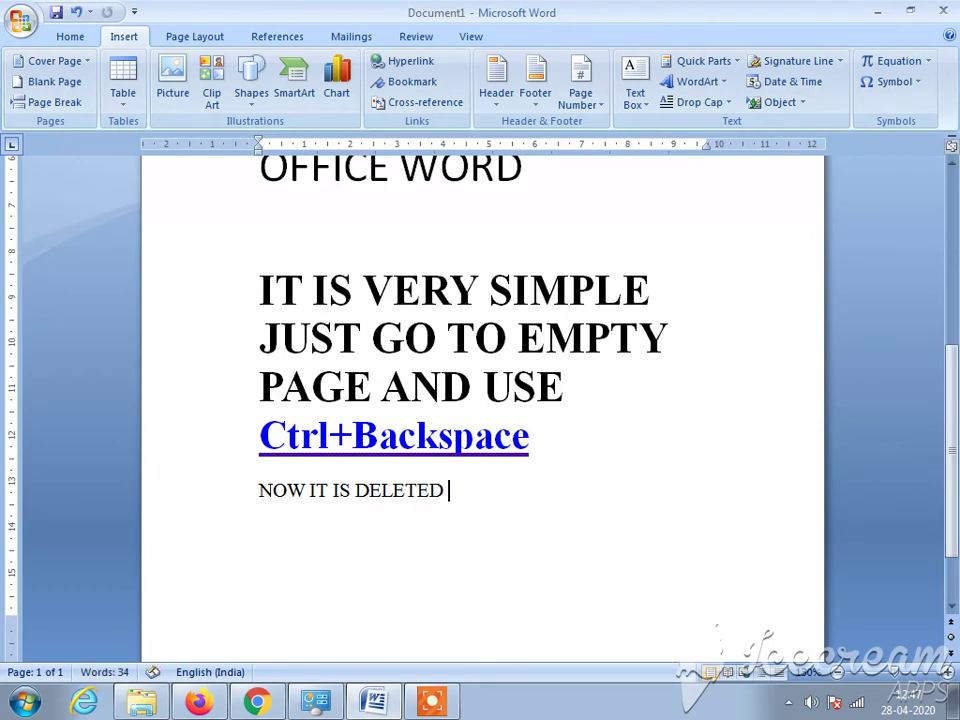
{"action": "type", "text": " THANK "}
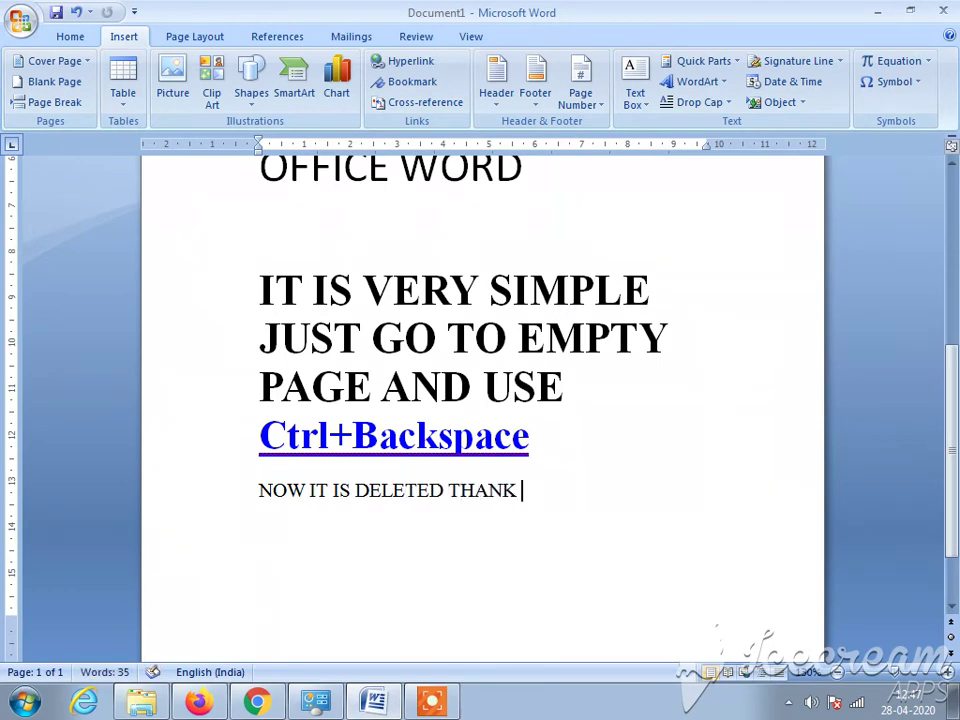
{"action": "type", "text": "YOU FOR"}
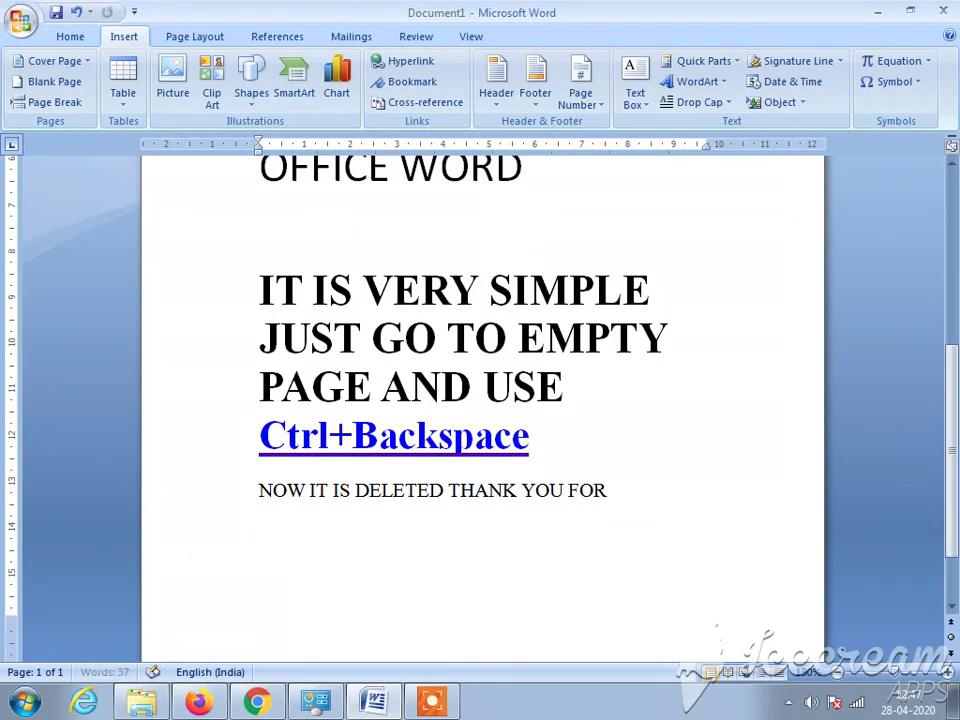
{"action": "type", "text": " WATC"}
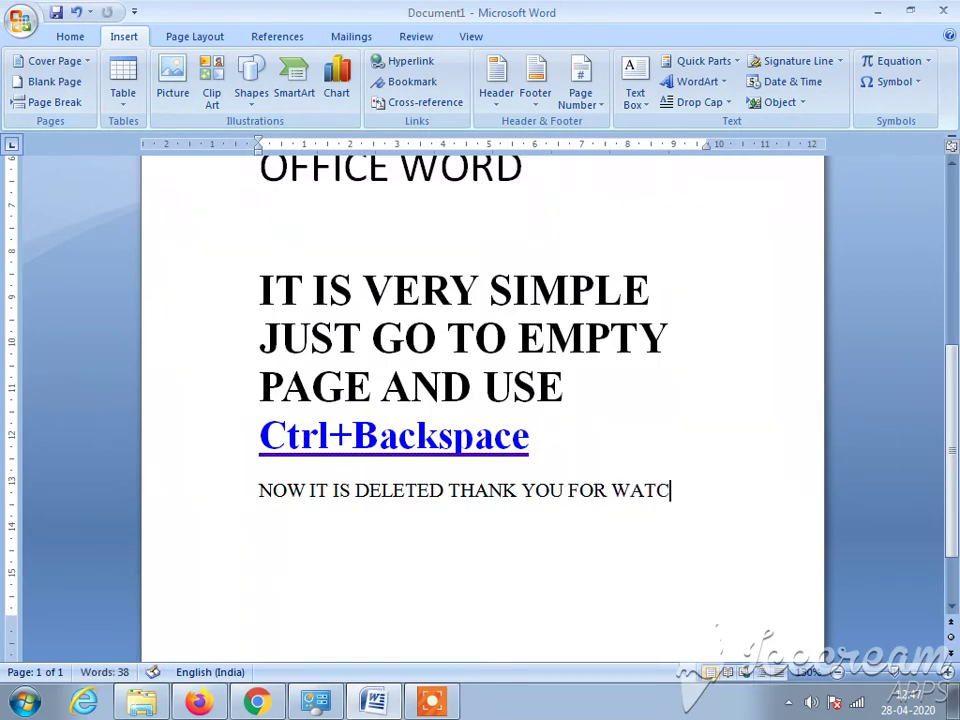
{"action": "type", "text": "HING SUBSCRIBE "}
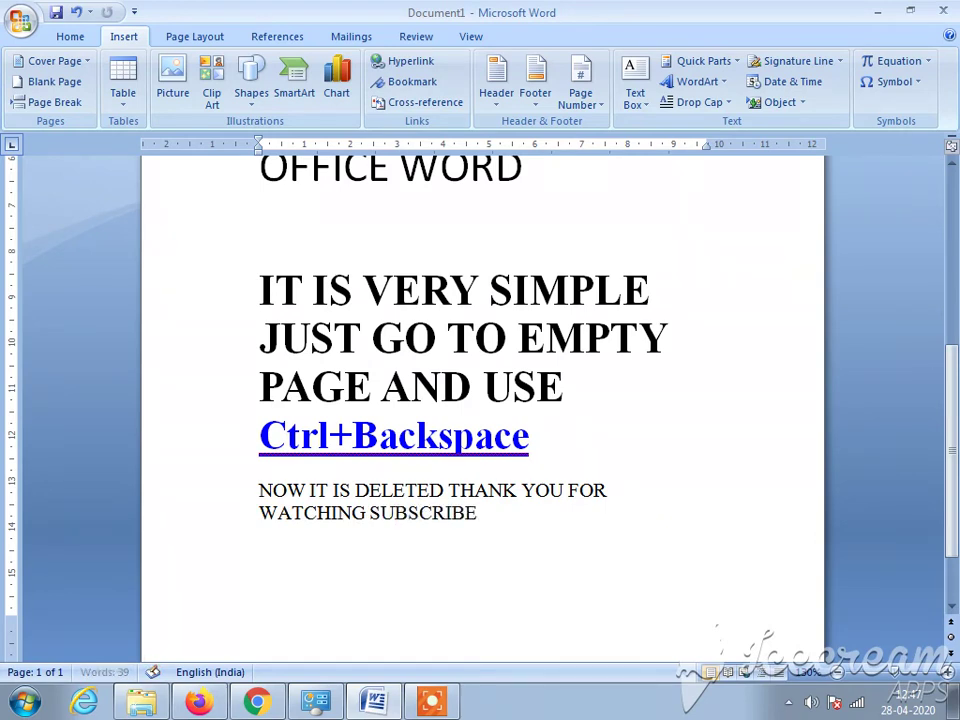
{"action": "type", "text": "MY CH"}
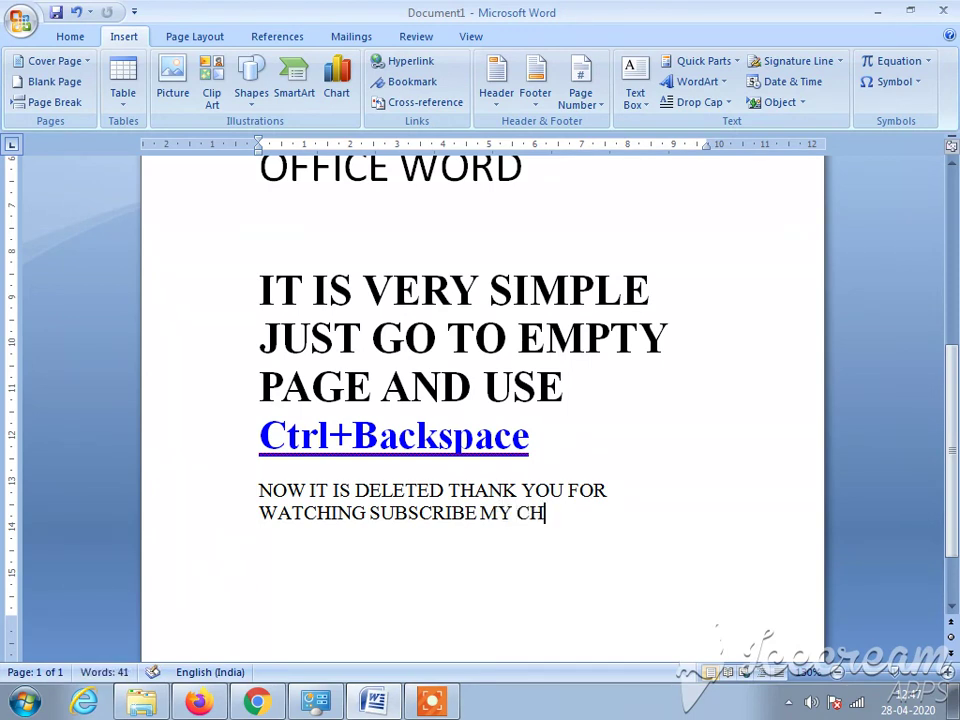
{"action": "type", "text": "ANNEL THA"}
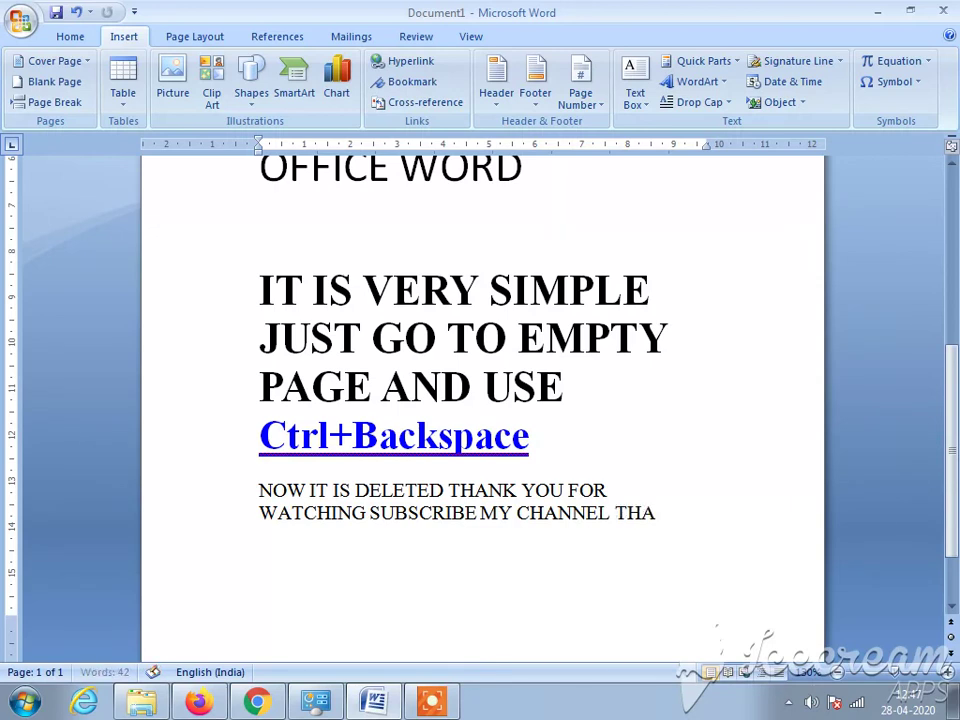
{"action": "type", "text": "O"}
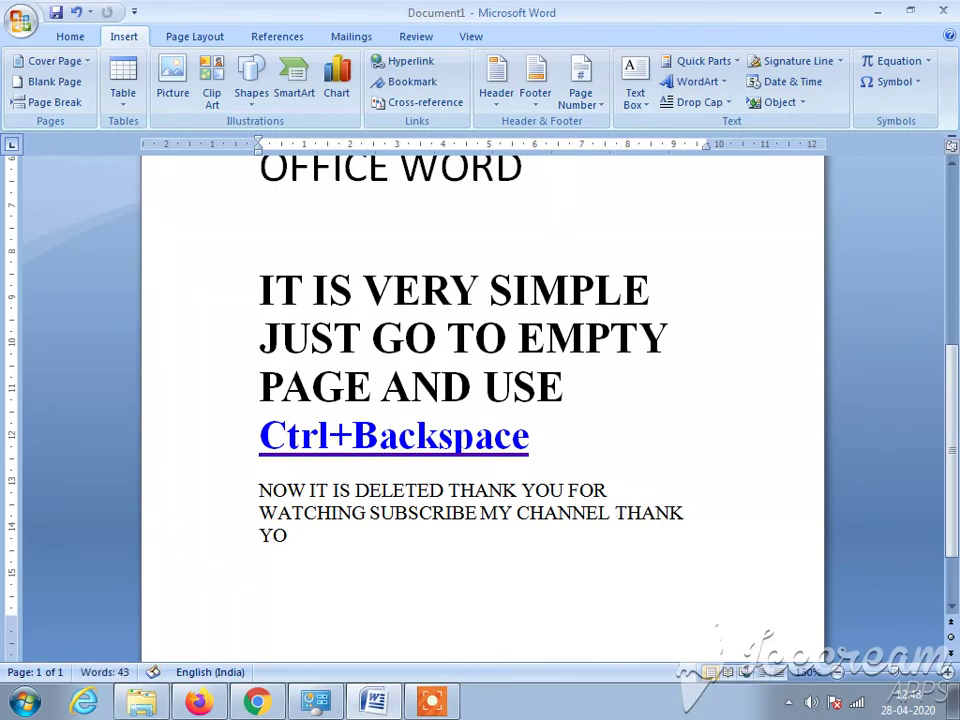
{"action": "type", "text": "U"}
{"action": "left_click", "coordinate": [449, 704]}
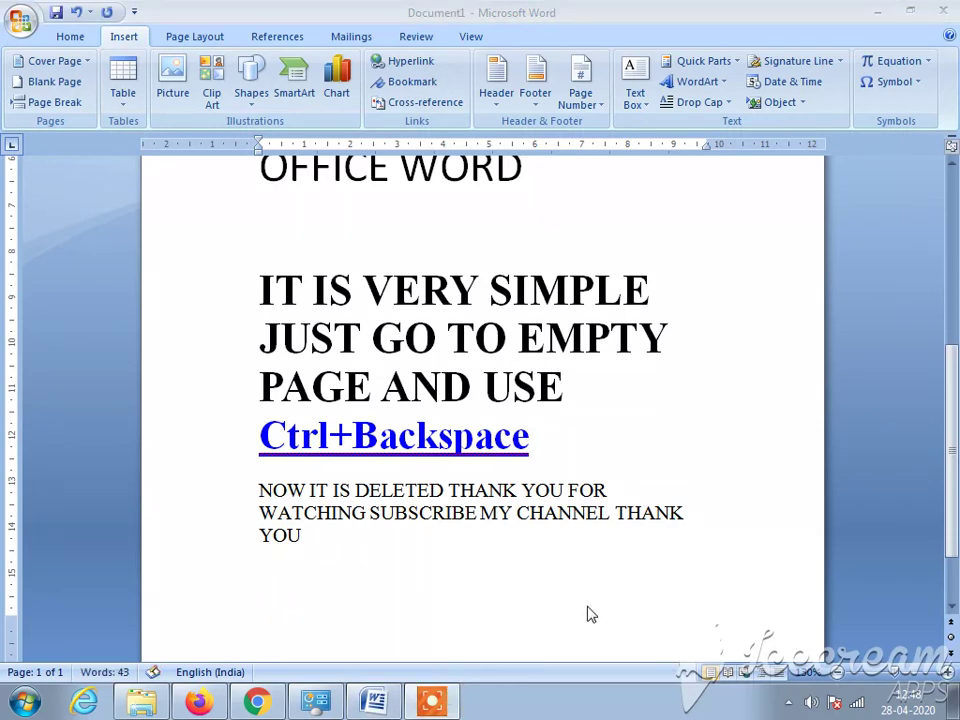